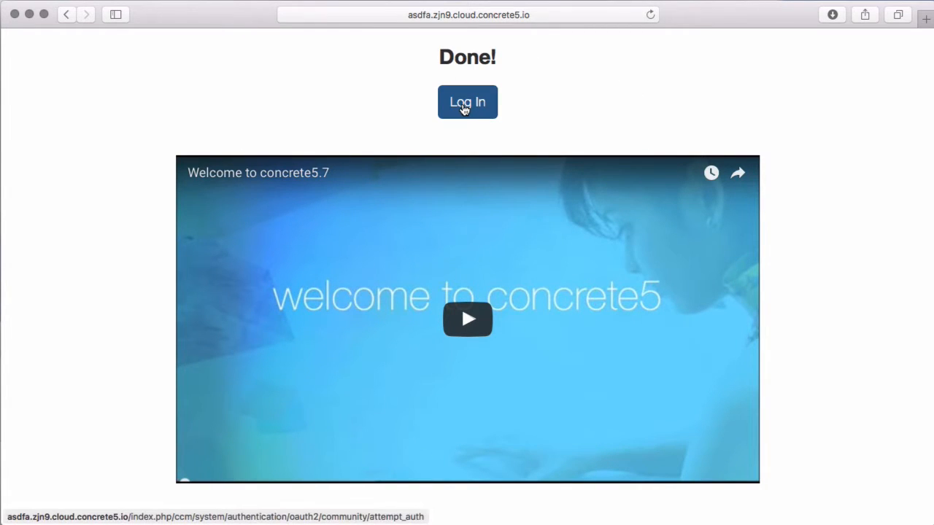
Step: Log in to the new site and open the full sitemap with the Home branch expanded
left_click(464, 108)
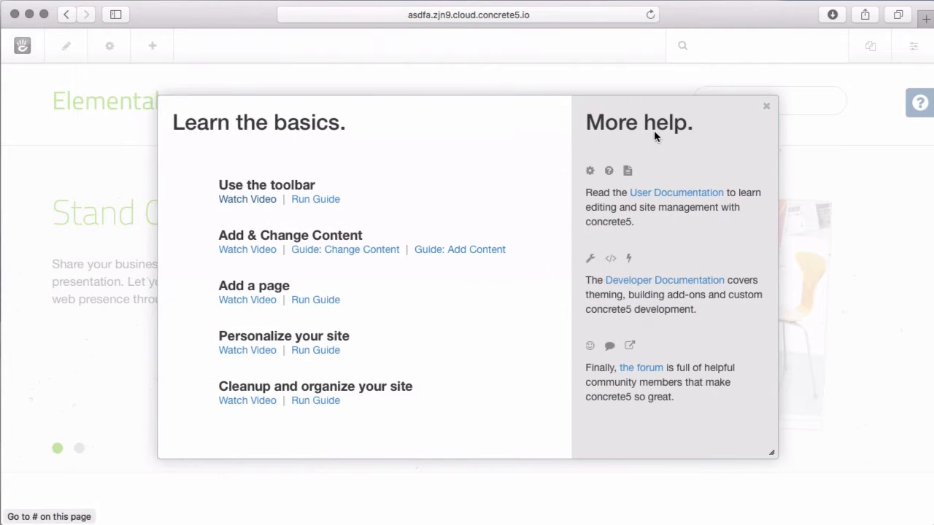
left_click(766, 106)
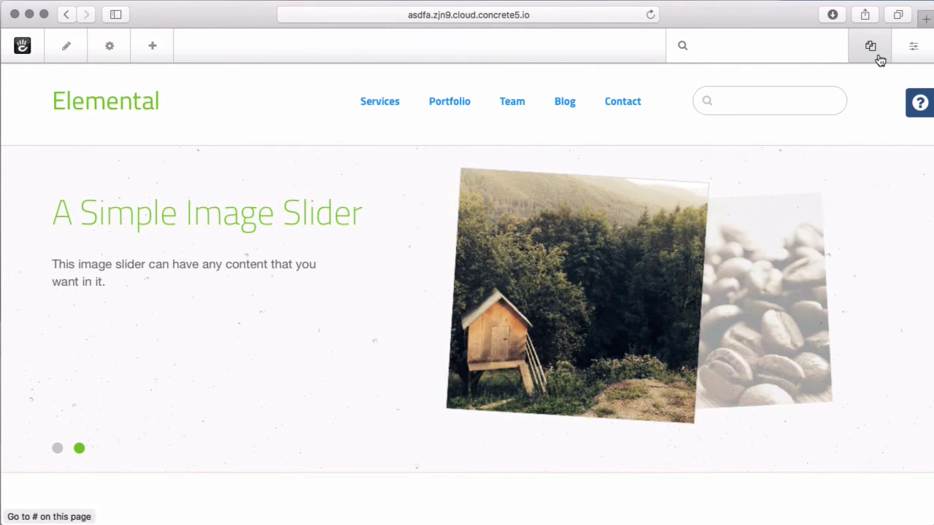
left_click(913, 45)
left_click(743, 134)
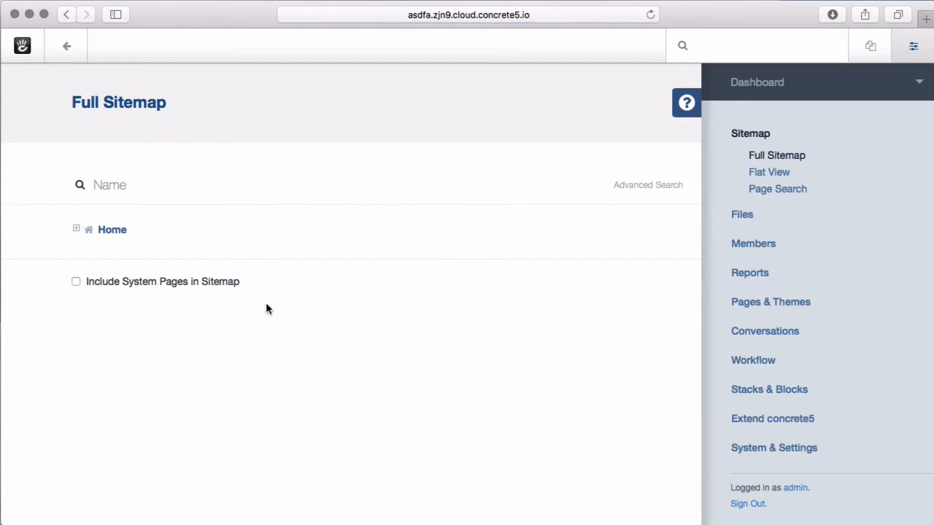
left_click(76, 228)
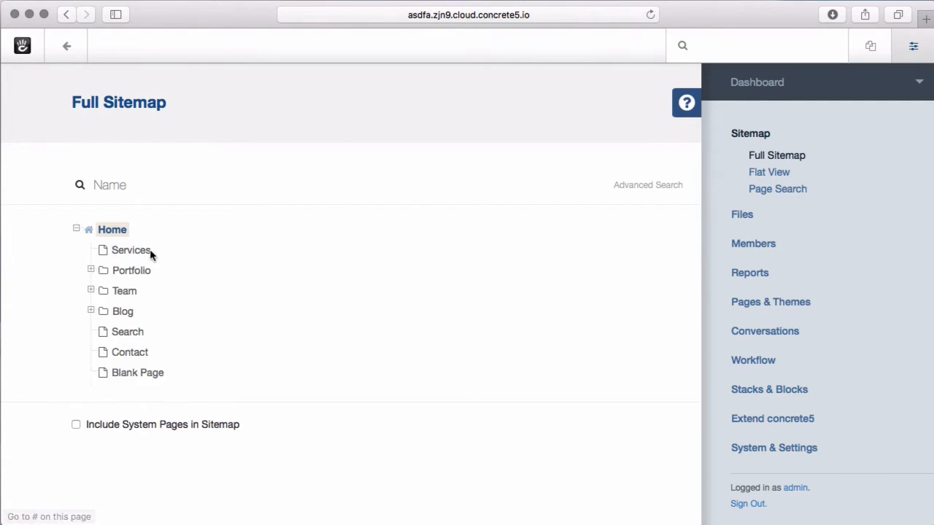
Step: Add and publish an empty page named English beneath Home with the URL slug en
left_click(113, 230)
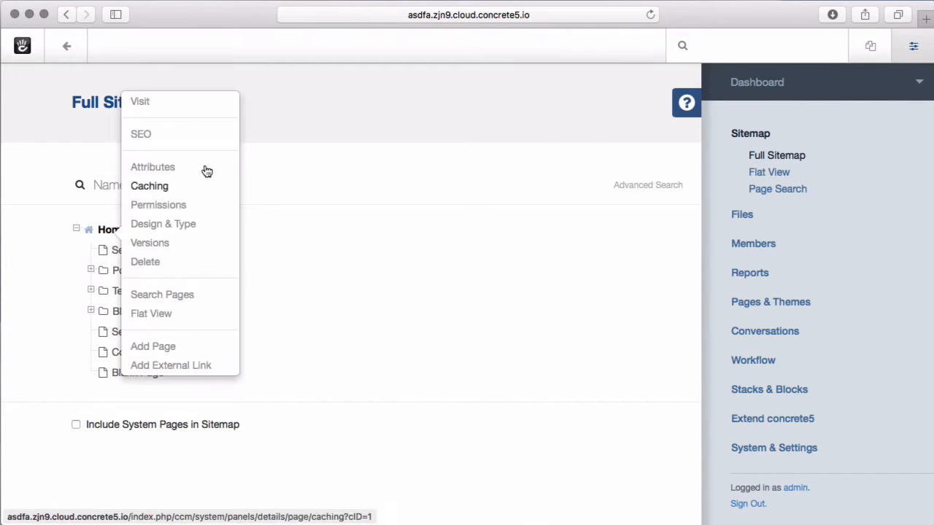
left_click(218, 349)
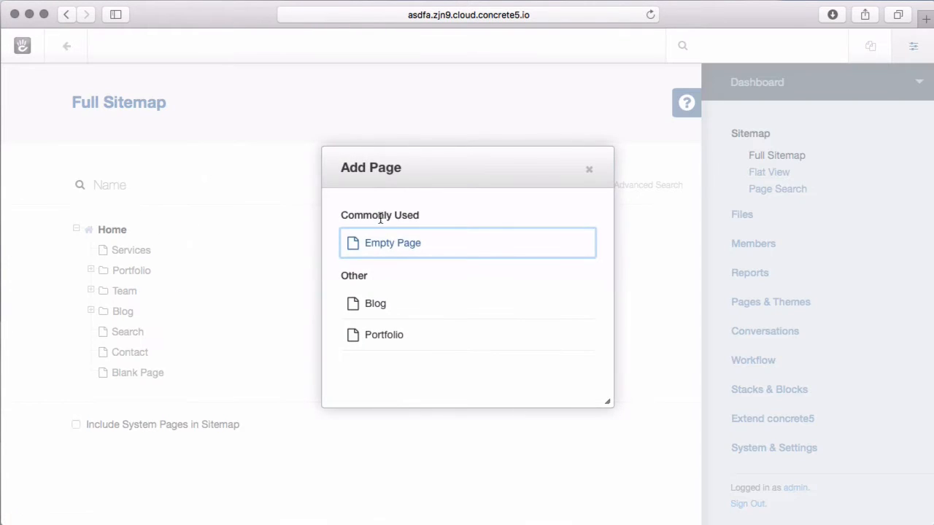
left_click(460, 242)
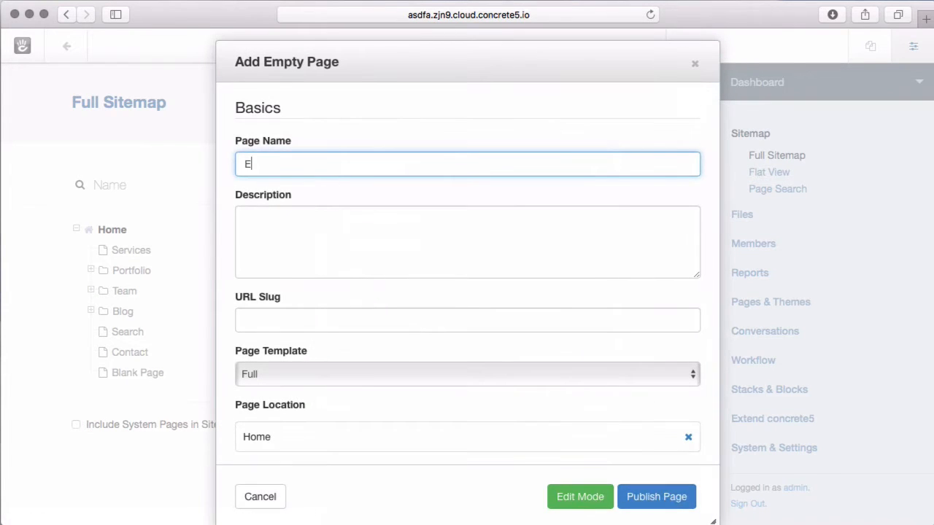
type("English")
key("Tab")
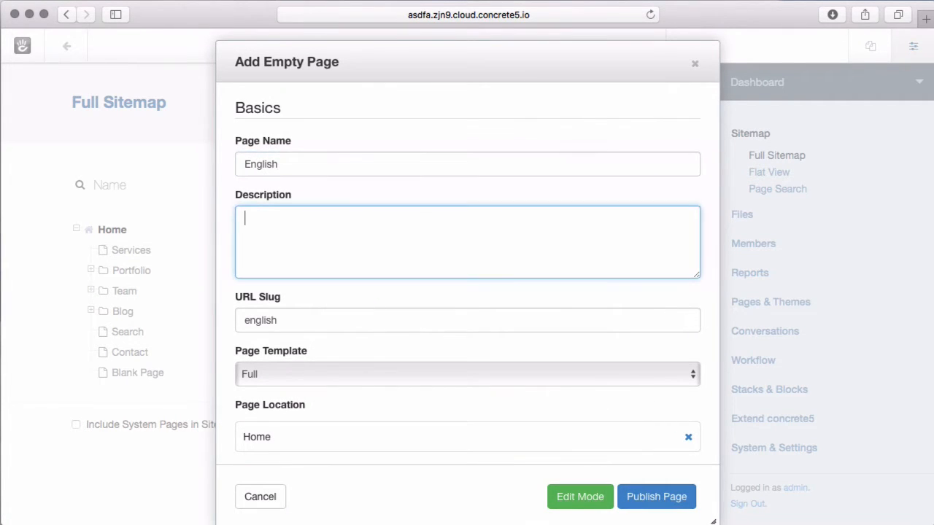
key("Tab")
type("en")
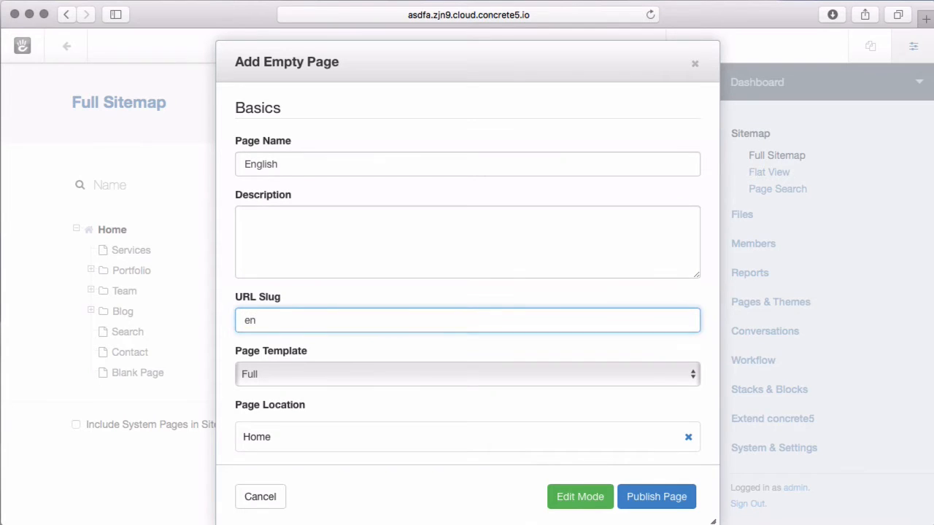
key("Tab")
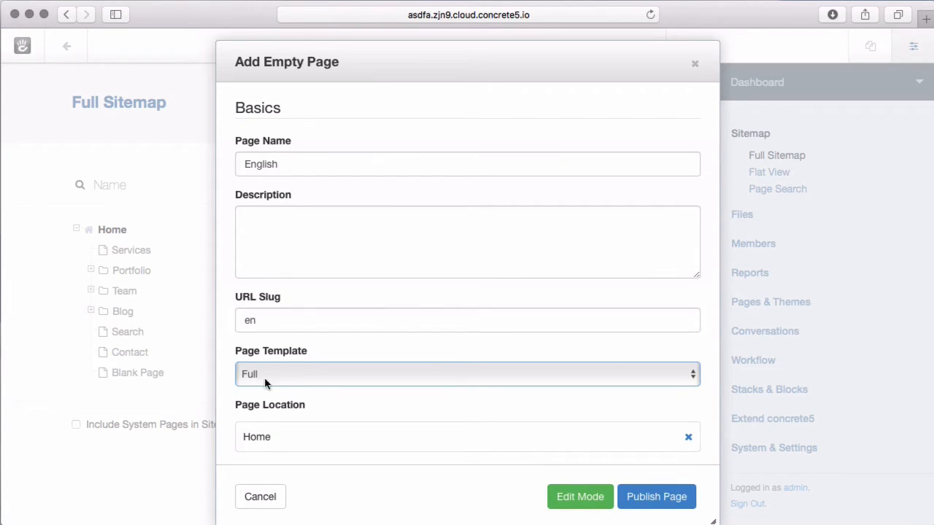
left_click(673, 495)
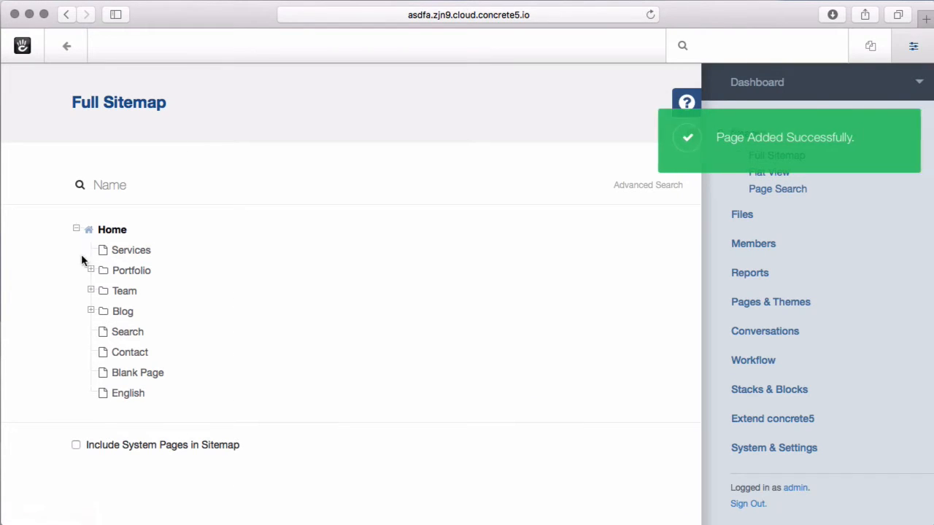
Step: Move the Services, Portfolio, Team, Blog, Search and Contact pages beneath the English page
left_click_drag(128, 394, 128, 397)
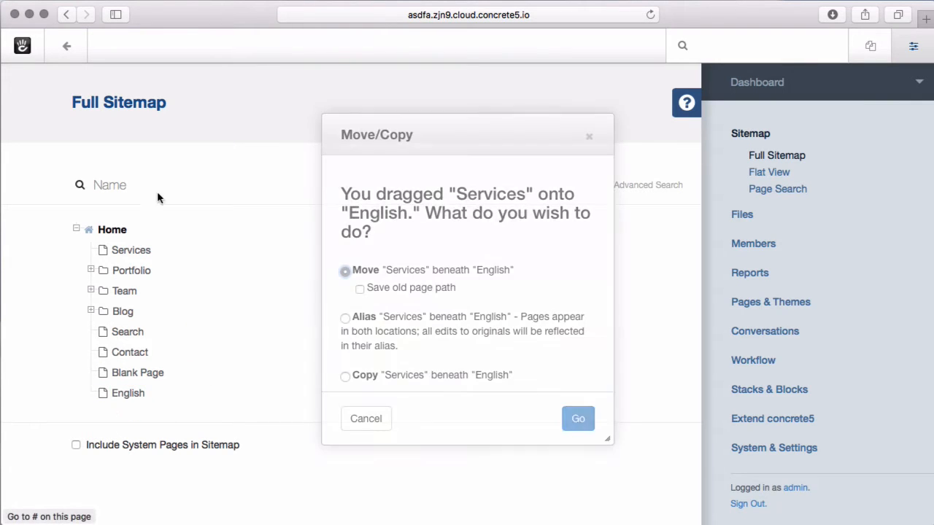
left_click(584, 419)
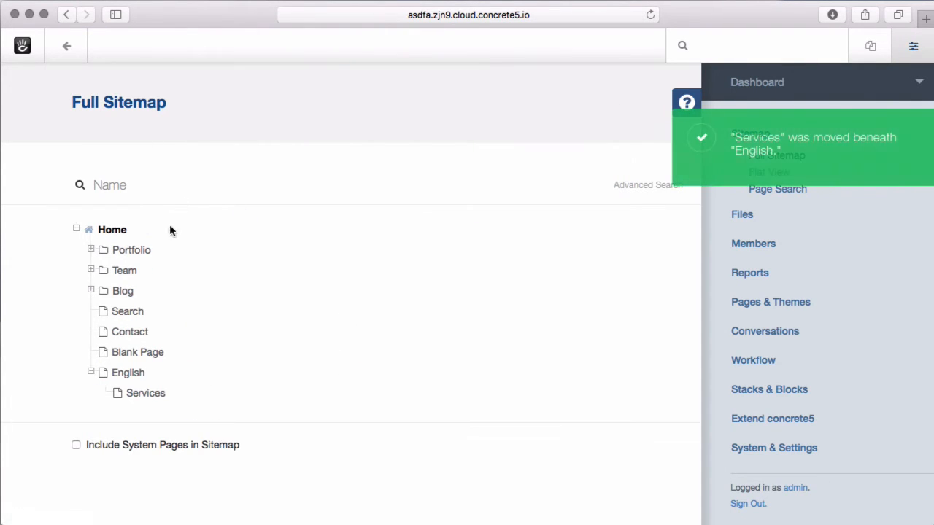
left_click_drag(102, 249, 130, 375)
left_click(588, 425)
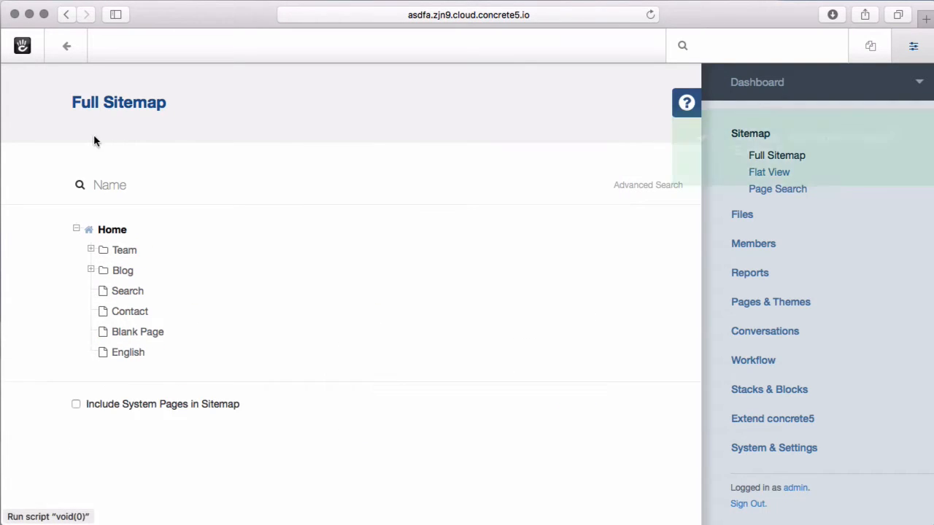
mouse_move(103, 248)
left_mouse_down()
mouse_move(176, 326)
mouse_move(129, 357)
mouse_move(141, 365)
left_mouse_up()
left_click(577, 418)
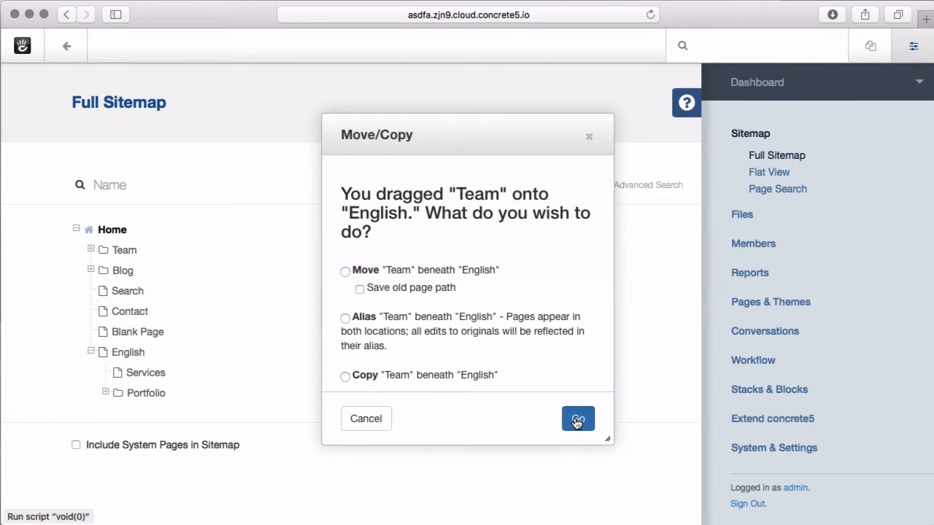
left_click_drag(152, 334, 120, 337)
left_click(588, 426)
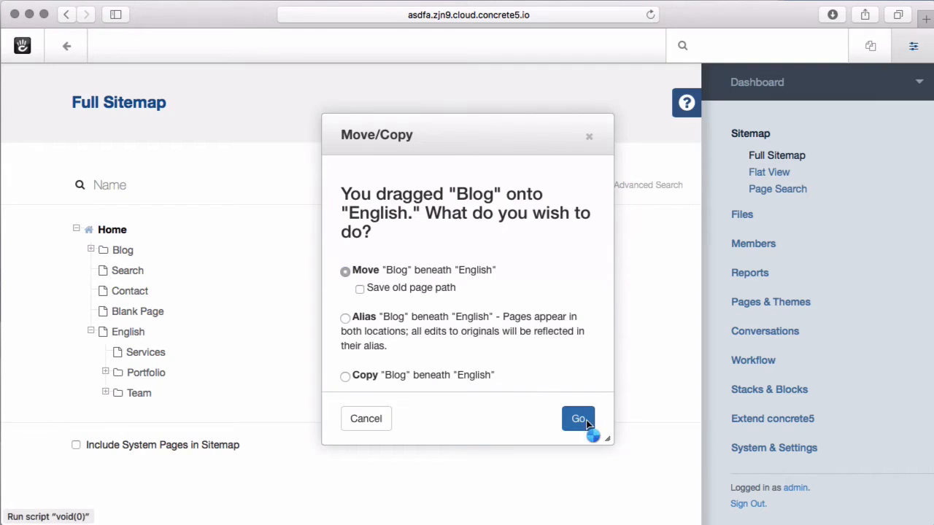
left_click_drag(104, 247, 124, 319)
left_click(576, 426)
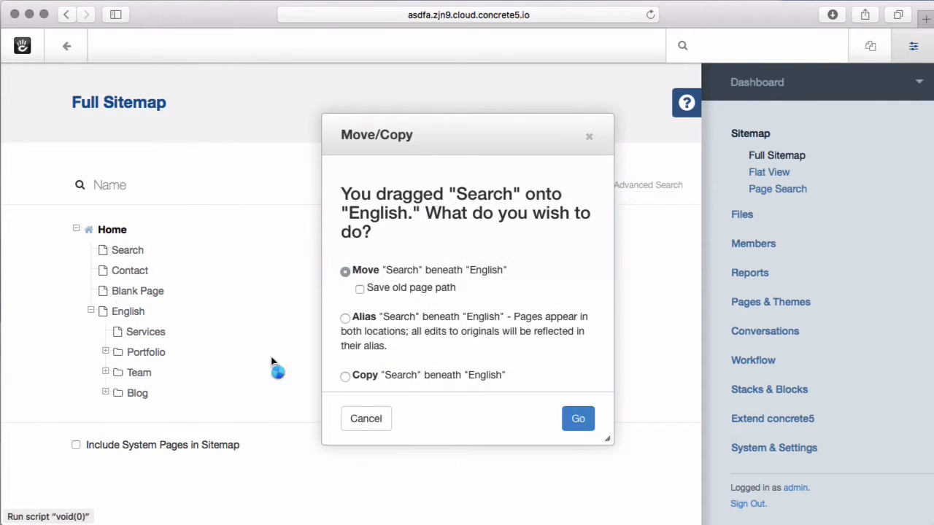
left_click_drag(104, 248, 134, 295)
left_click(578, 423)
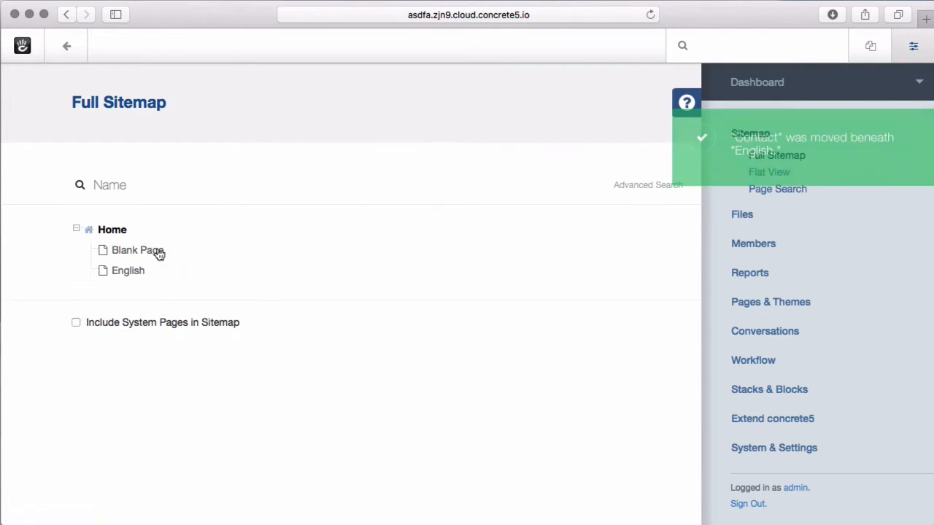
left_click_drag(109, 250, 129, 272)
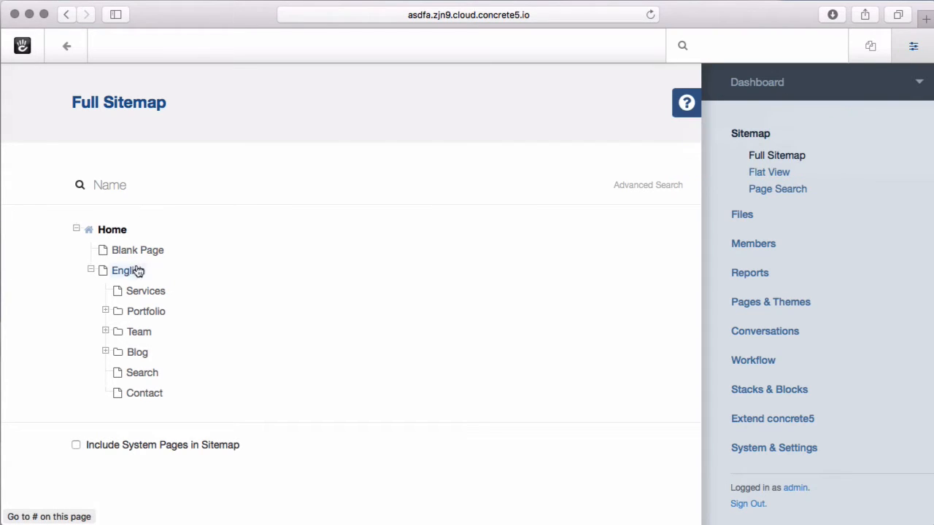
Step: Add and publish an empty page named Spanish beneath Home with the URL slug es
left_click(108, 235)
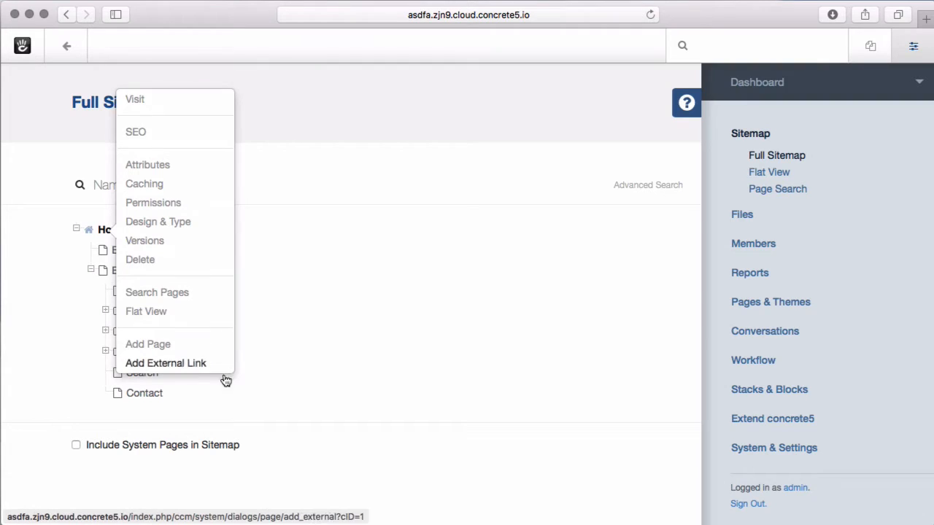
left_click(160, 345)
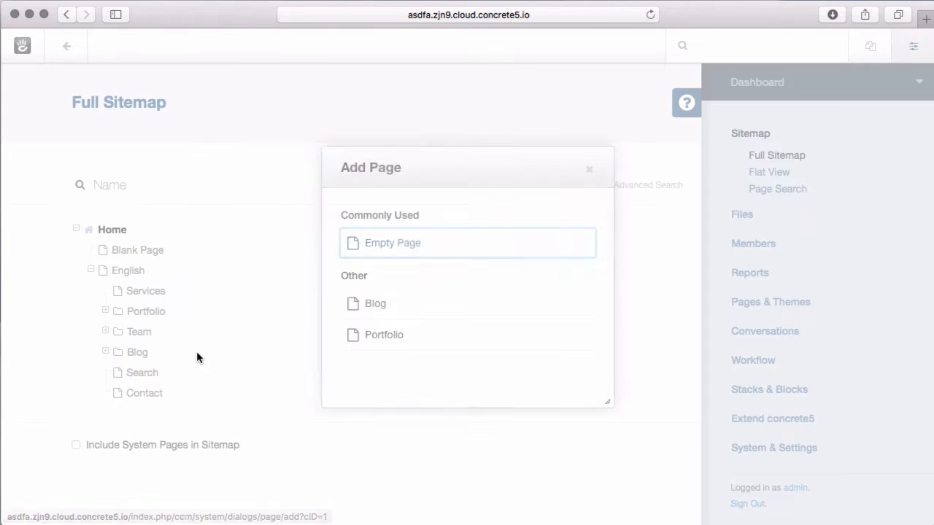
left_click(403, 252)
type("Sp")
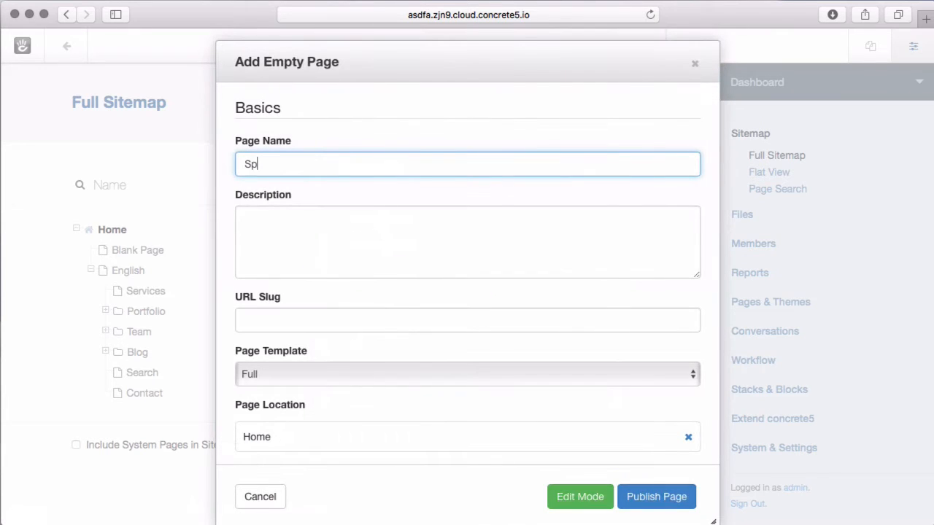
type("anish")
key("Tab")
key("Tab")
type("e")
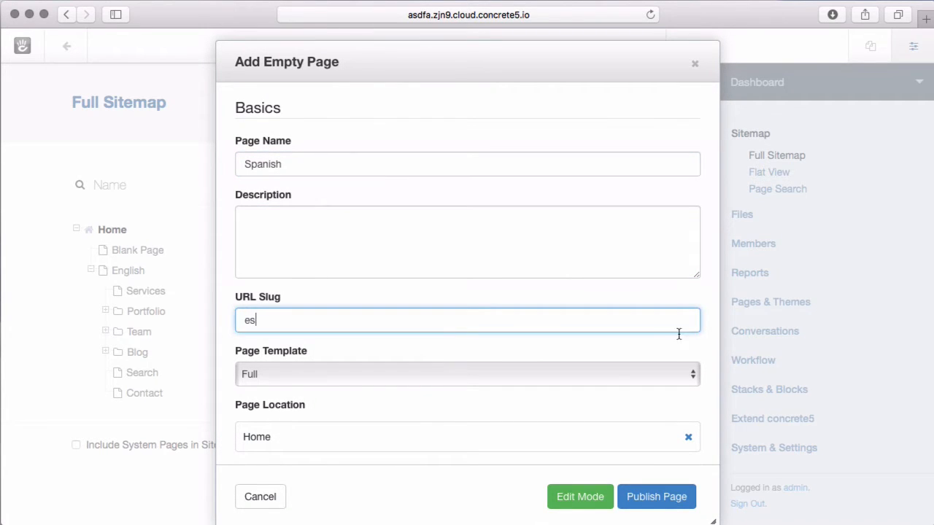
left_click(662, 499)
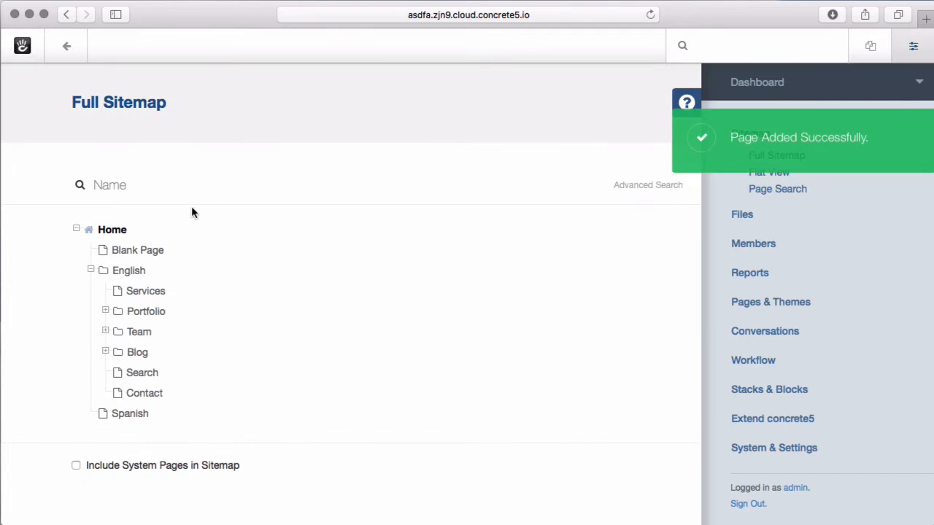
Step: Move Blank Page beneath the English page and collapse the English branch
left_click_drag(102, 250, 139, 278)
left_click(575, 419)
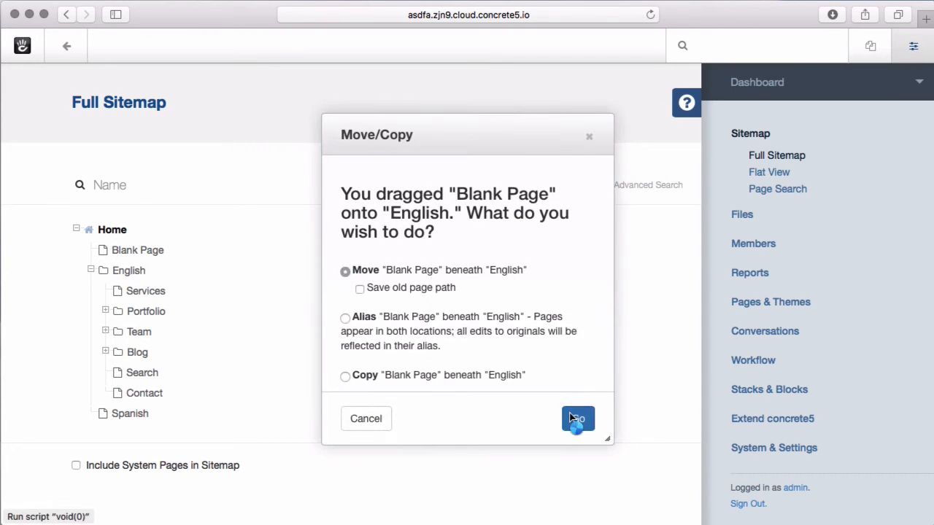
left_click(91, 250)
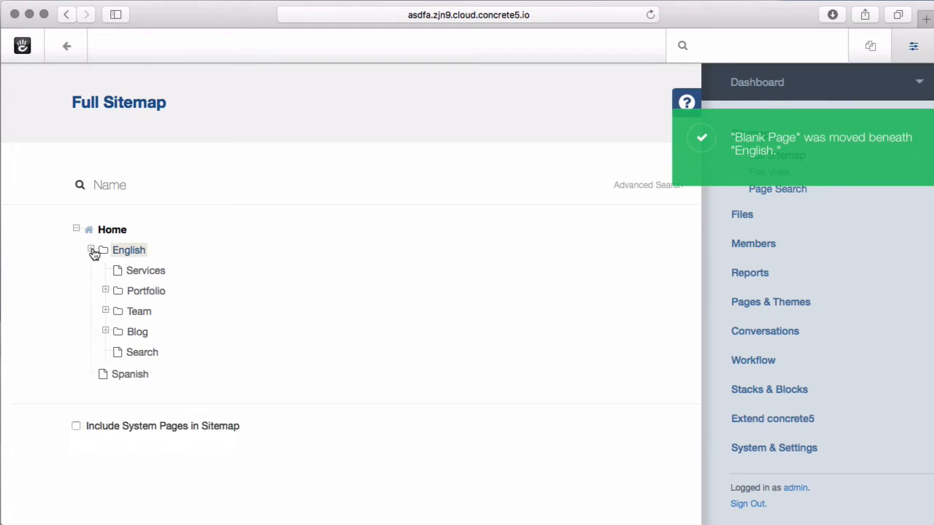
Step: Add and publish an empty page named German beneath Home with the URL slug de
left_click(107, 232)
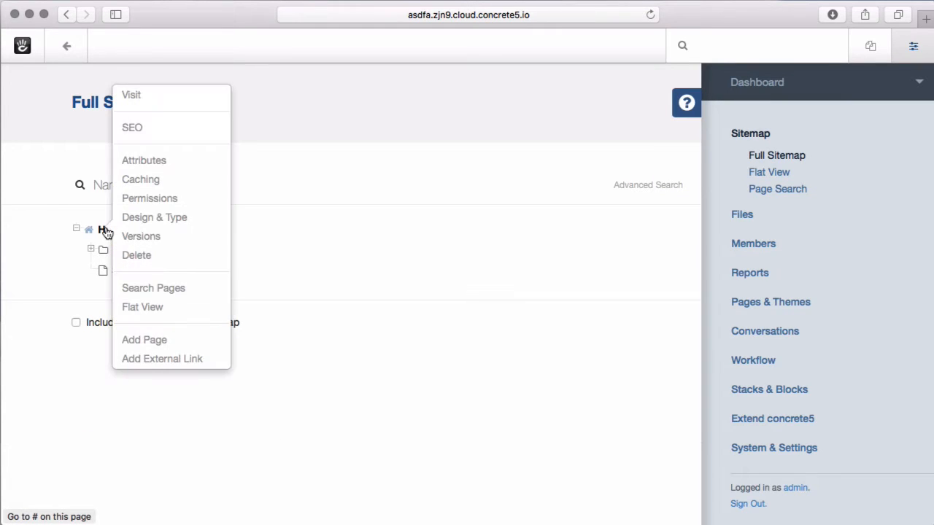
left_click(167, 347)
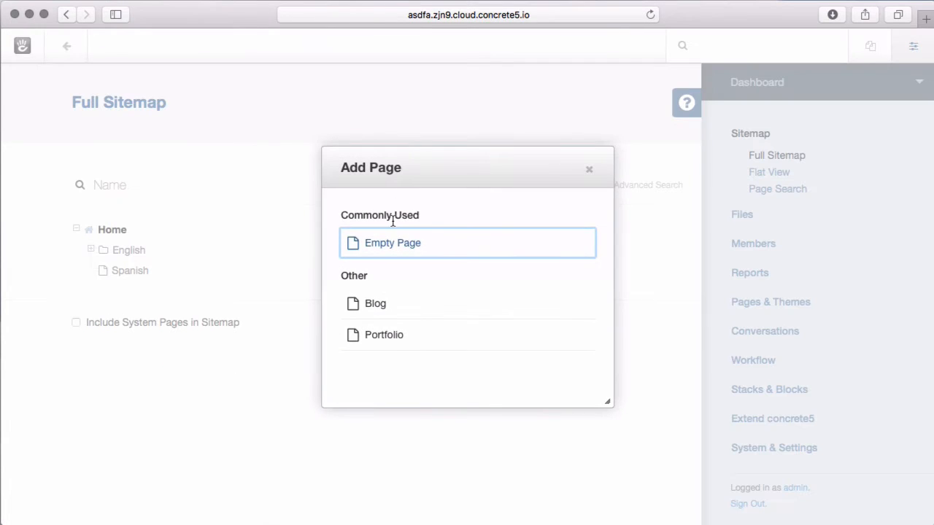
left_click(394, 248)
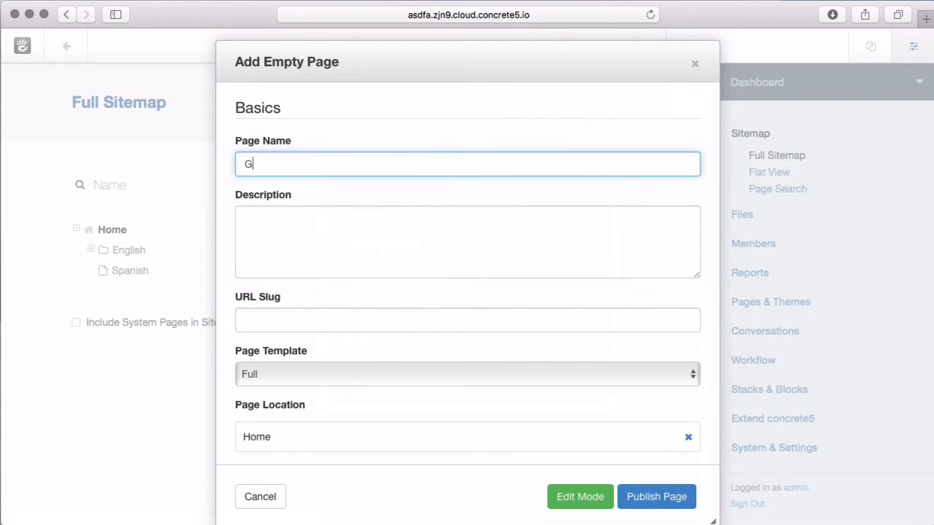
type("German")
double_click(340, 310)
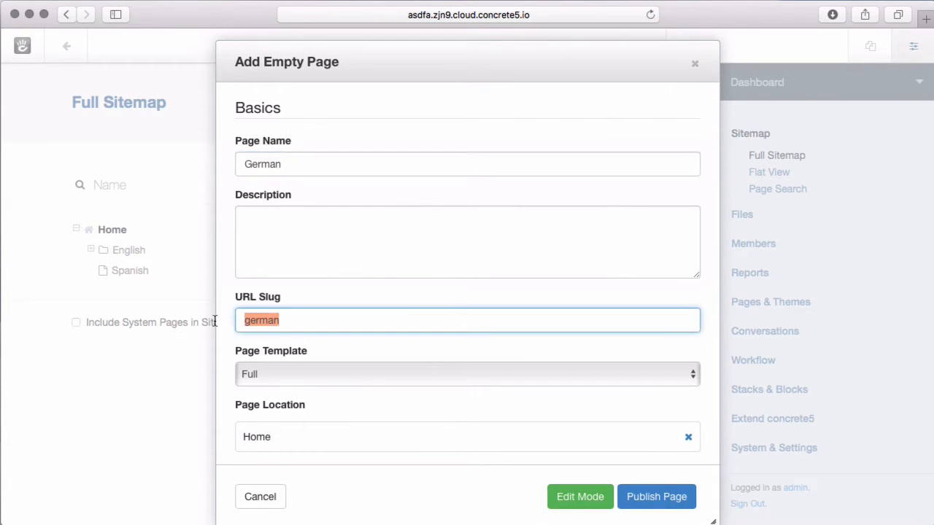
type("de")
left_click(622, 495)
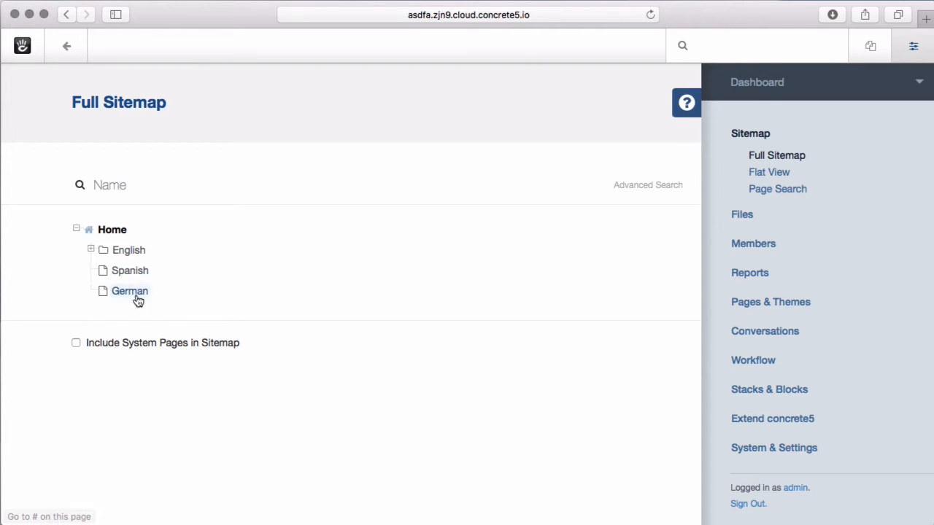
Step: Check the pages beneath English and open the Multilingual Setup page in the system settings
left_click(90, 248)
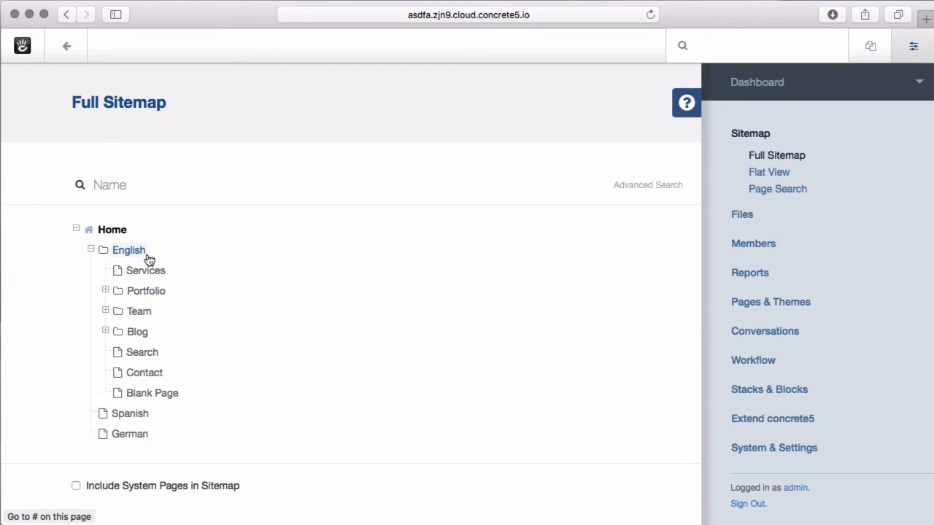
left_click(90, 251)
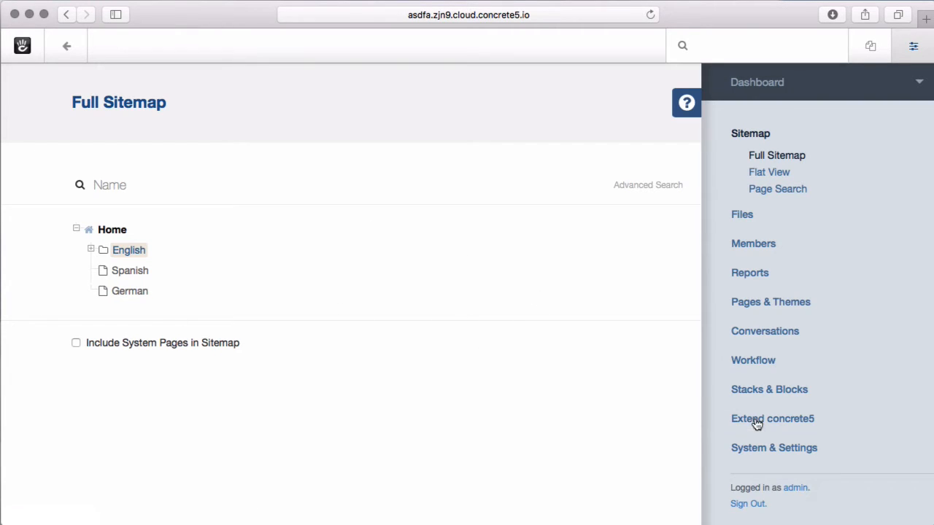
left_click(772, 450)
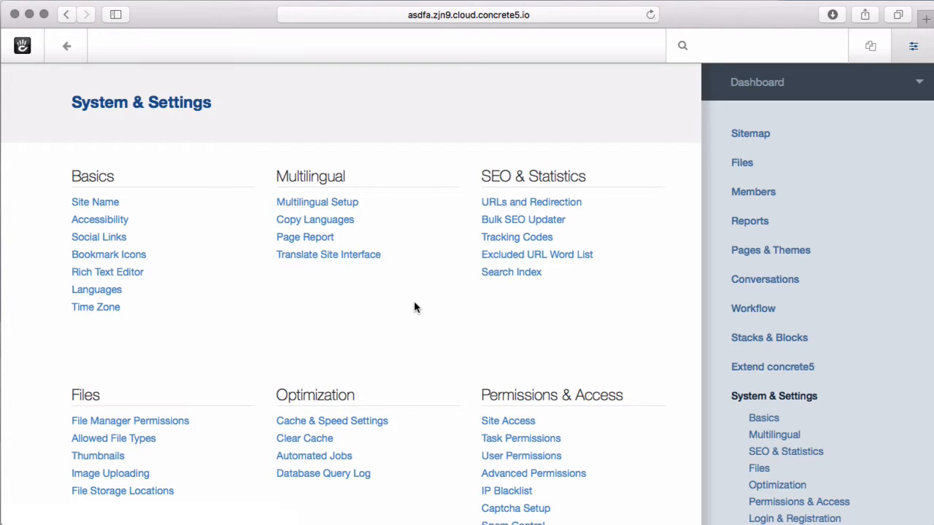
left_click(308, 203)
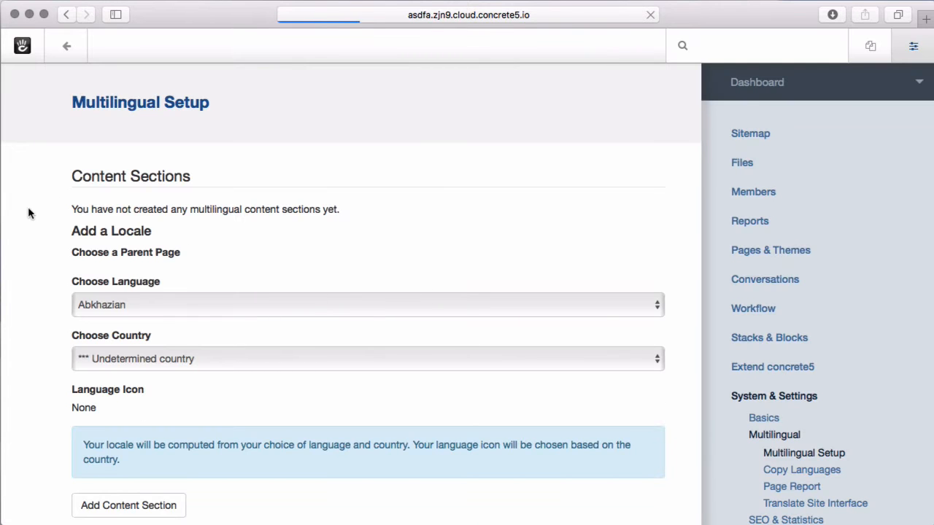
Step: Choose the English page as the new locale's parent page and set its language to English
left_click(115, 285)
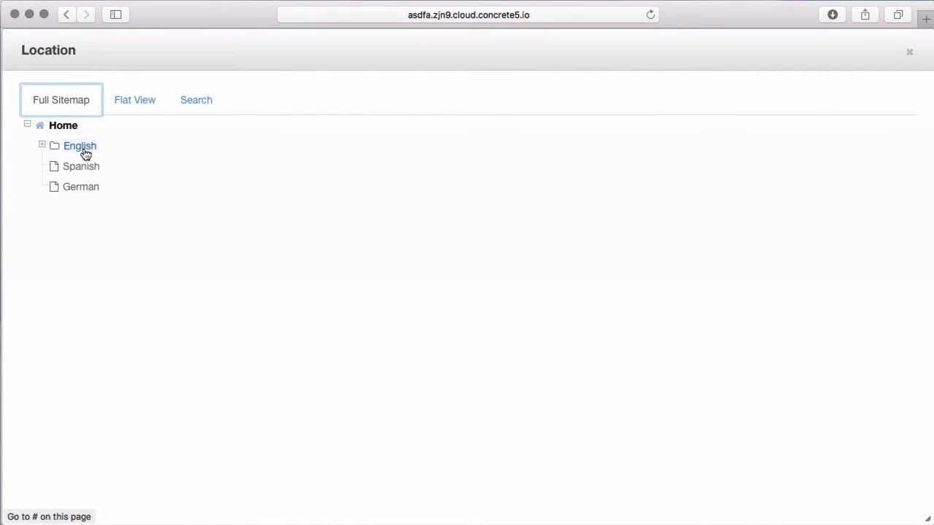
left_click(82, 148)
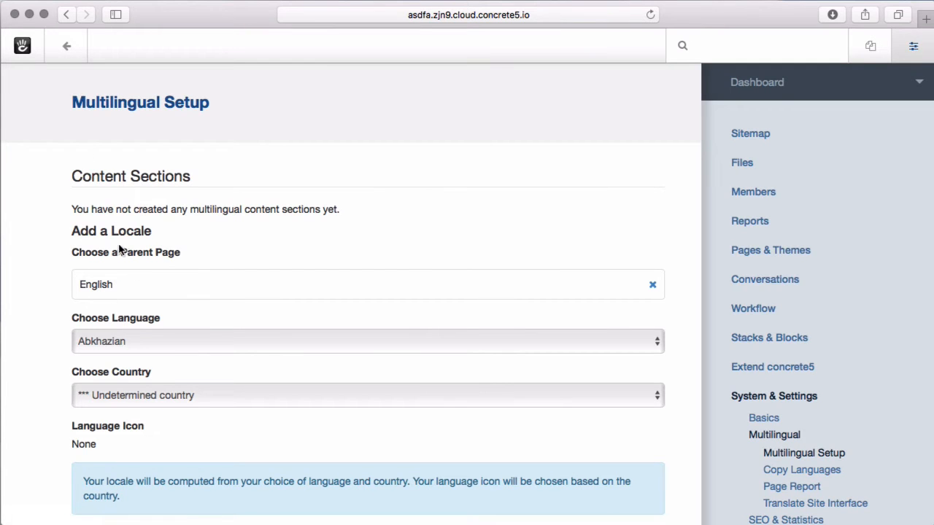
left_click(165, 347)
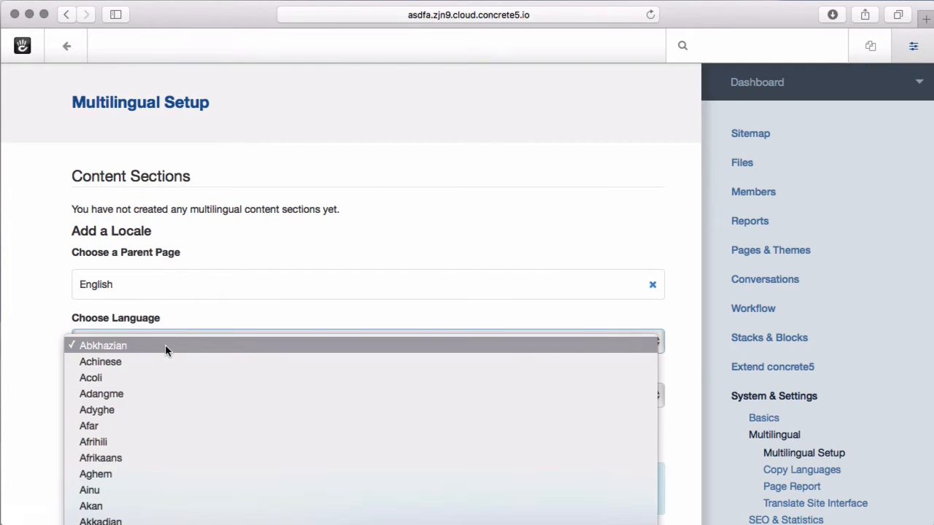
scroll(165, 350, "down", 10)
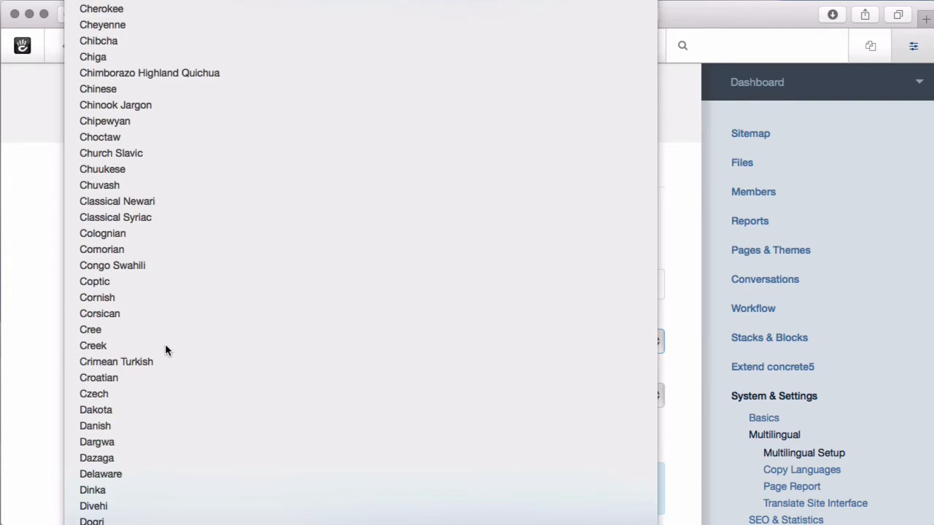
scroll(165, 343, "down", 9)
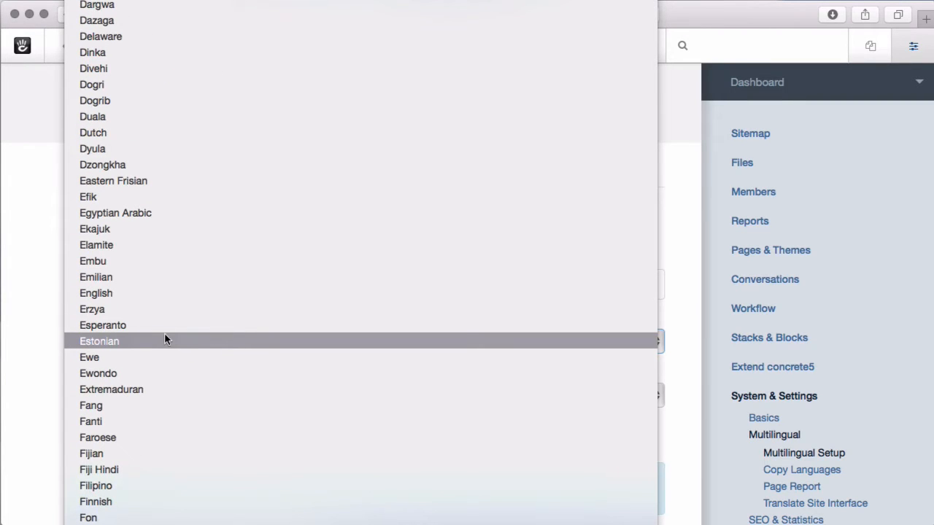
left_click(168, 294)
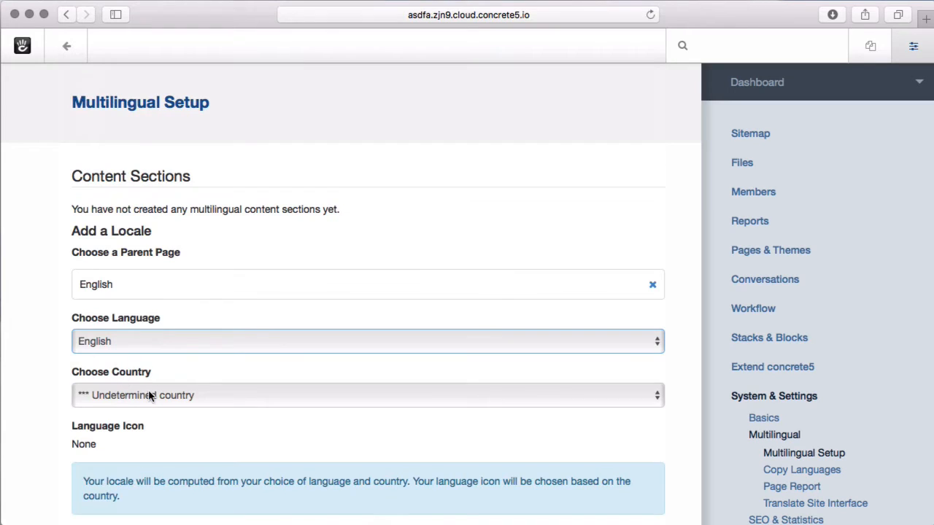
Step: Set the English locale's country to United States and add it as a content section
left_click(148, 390)
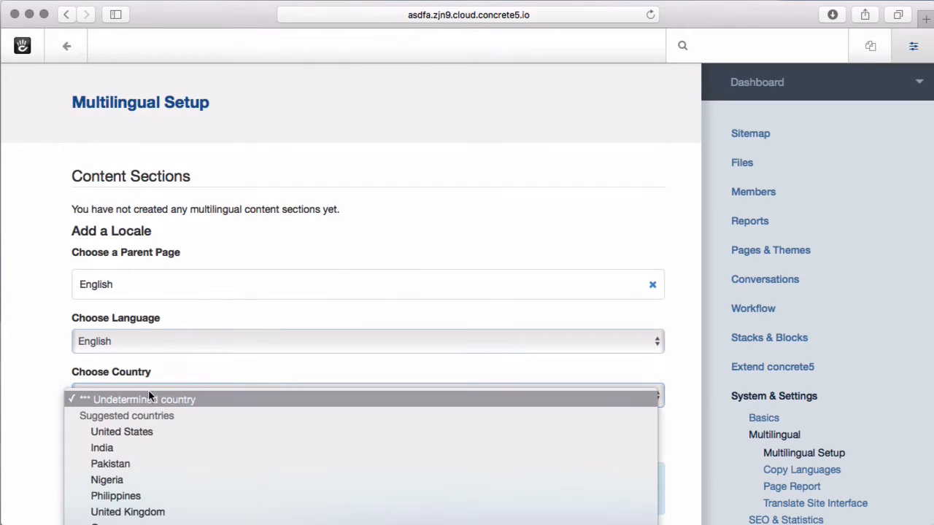
left_click(151, 431)
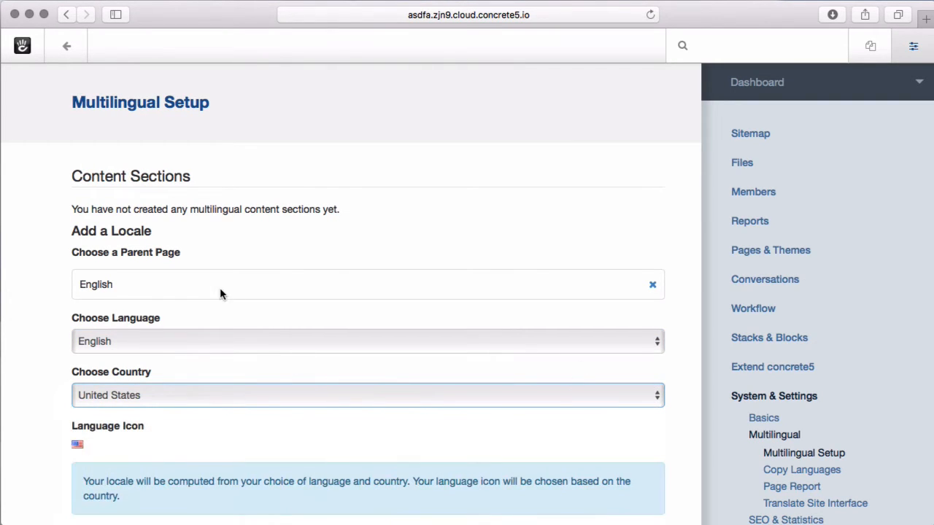
scroll(220, 292, "down", 3)
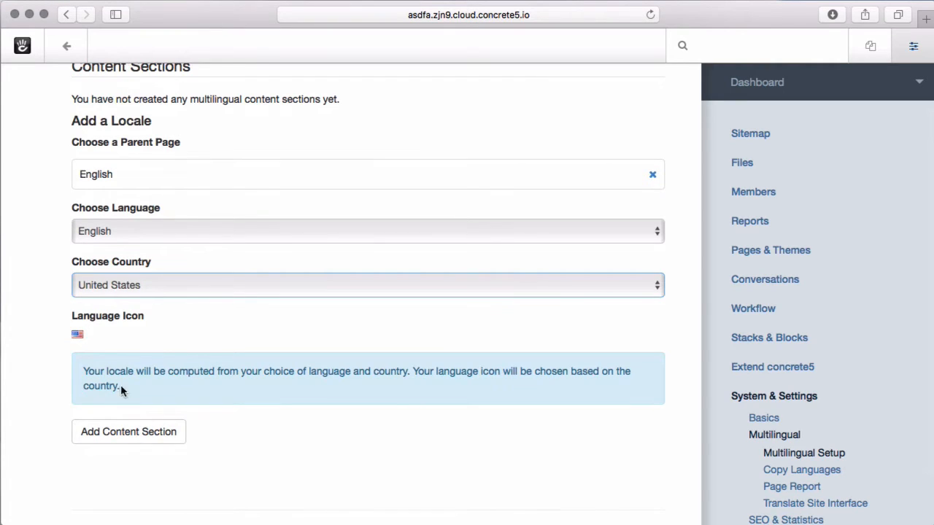
left_click(124, 431)
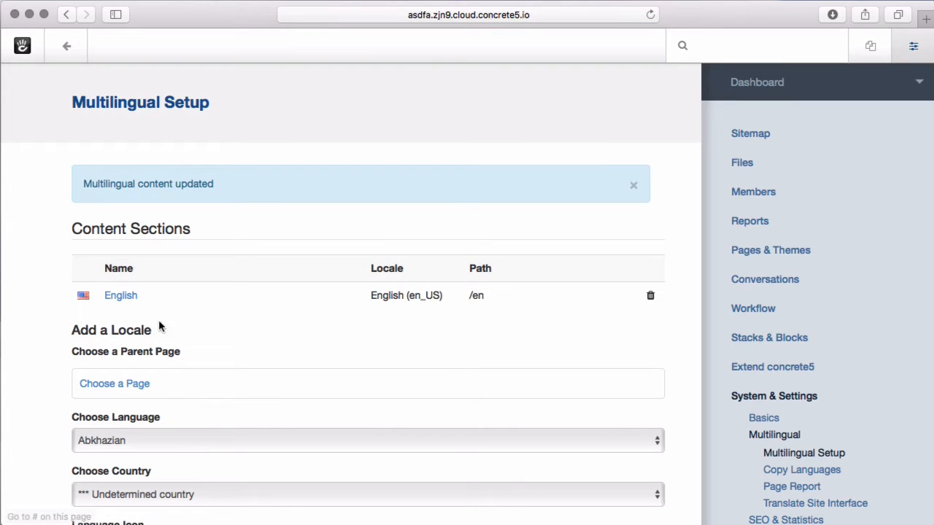
Step: Choose the Spanish page as the next locale's parent page and set its language to Spanish
left_click(134, 385)
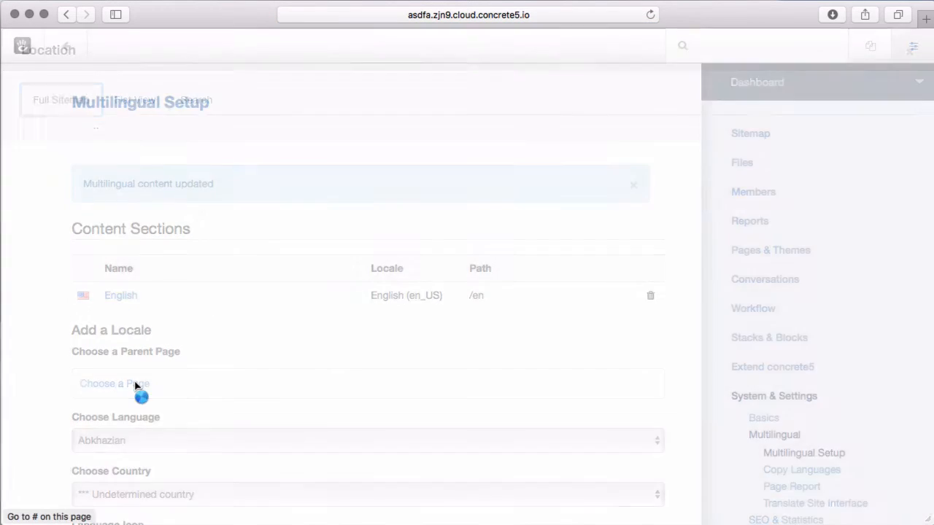
left_click(81, 167)
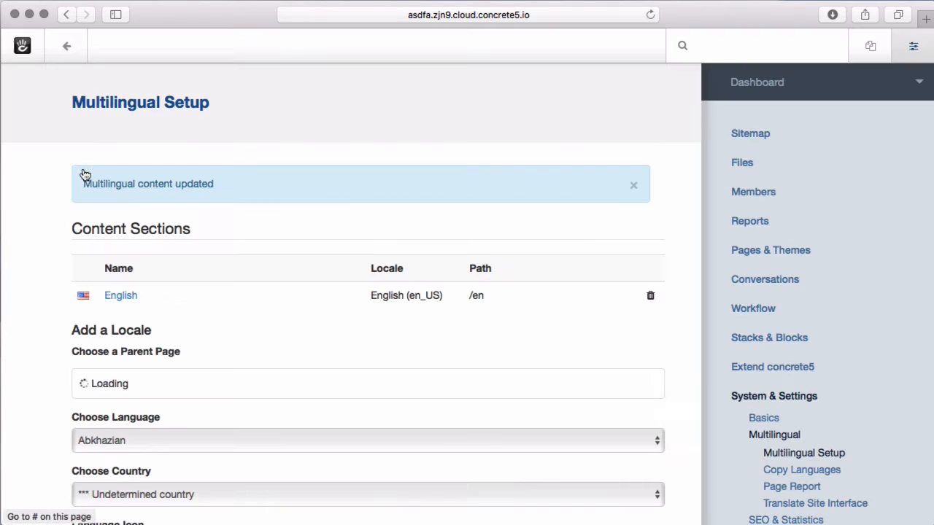
left_click(152, 448)
scroll(152, 447, "down", 10)
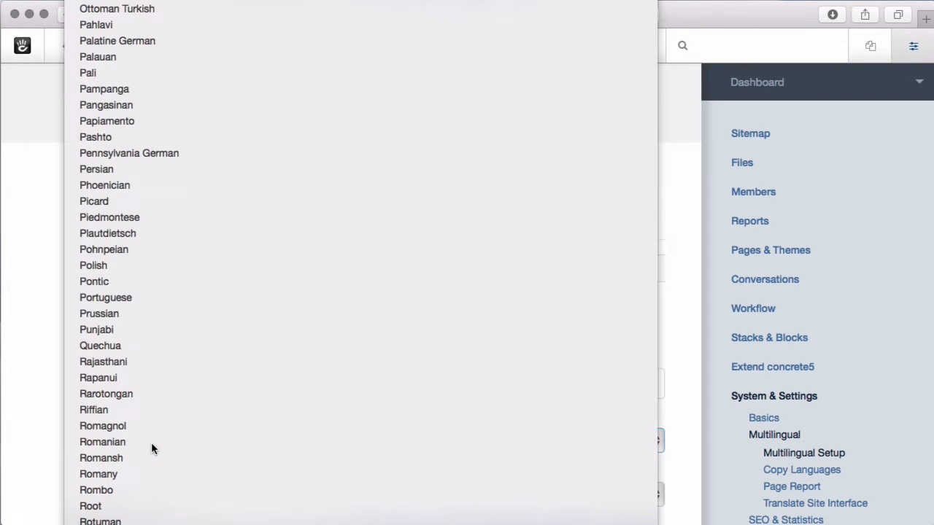
scroll(152, 448, "down", 7)
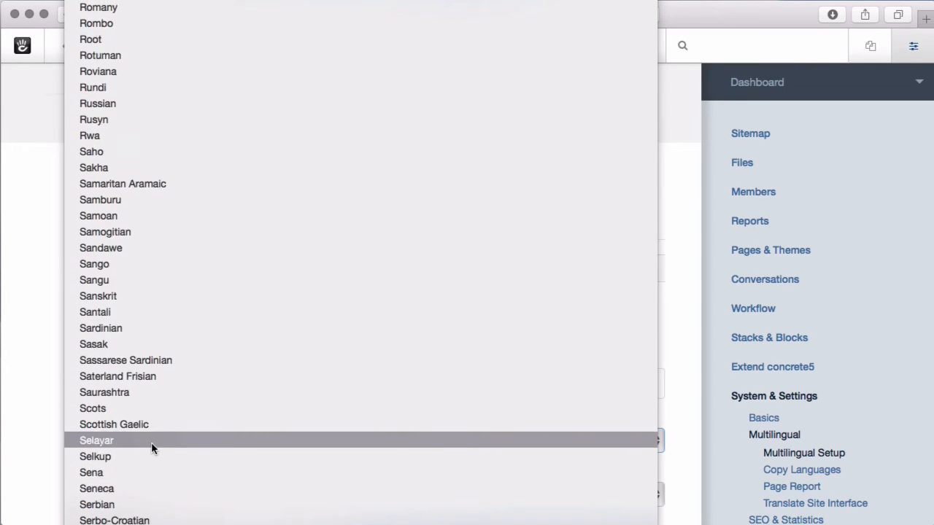
scroll(152, 448, "down", 5)
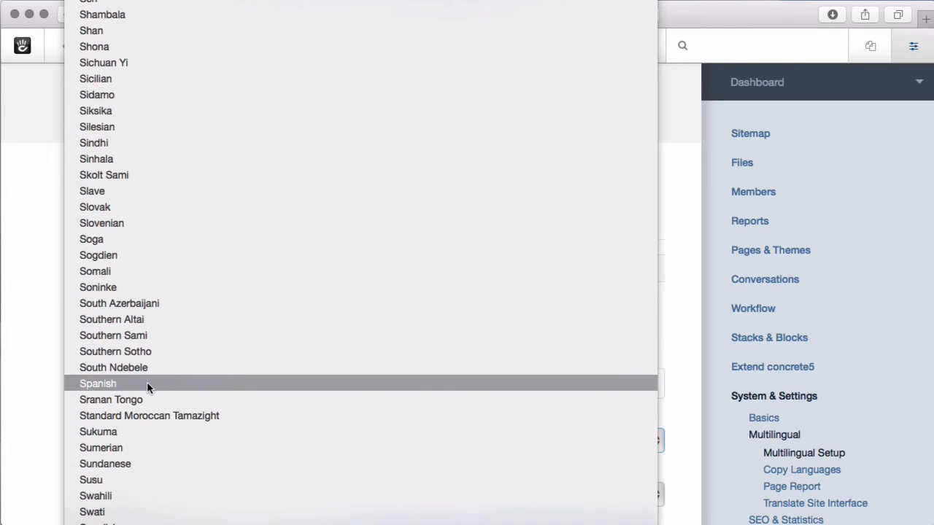
scroll(147, 383, "down", 1)
scroll(146, 385, "down", 1)
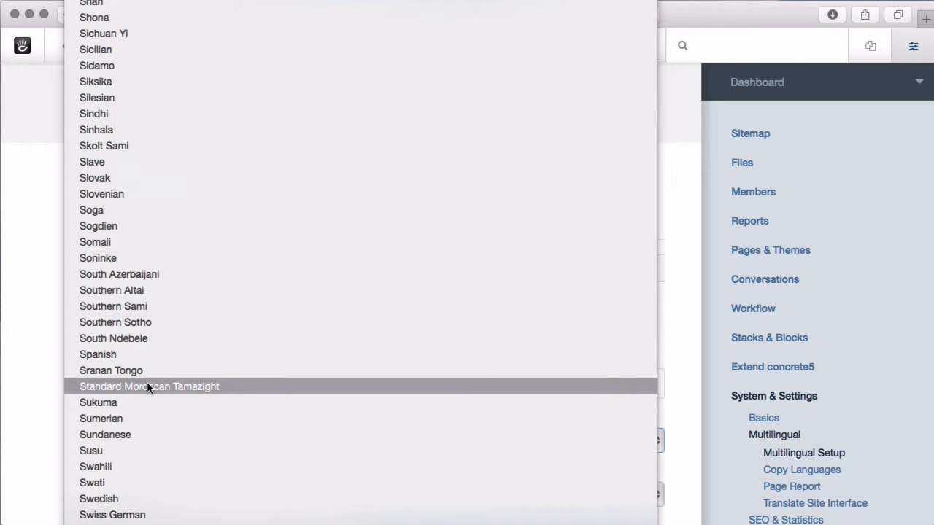
left_click(147, 355)
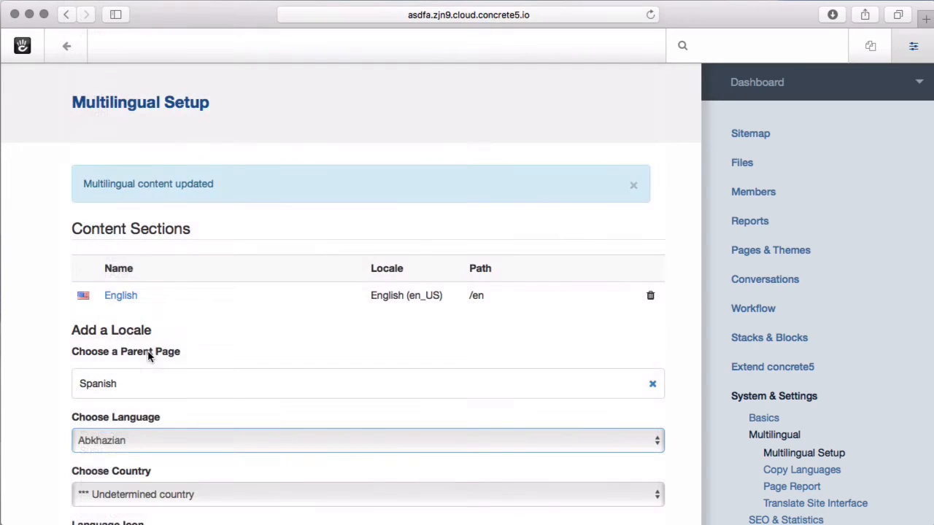
Step: Set the Spanish locale's country to Mexico and add it as a content section
left_click(109, 494)
left_click(109, 523)
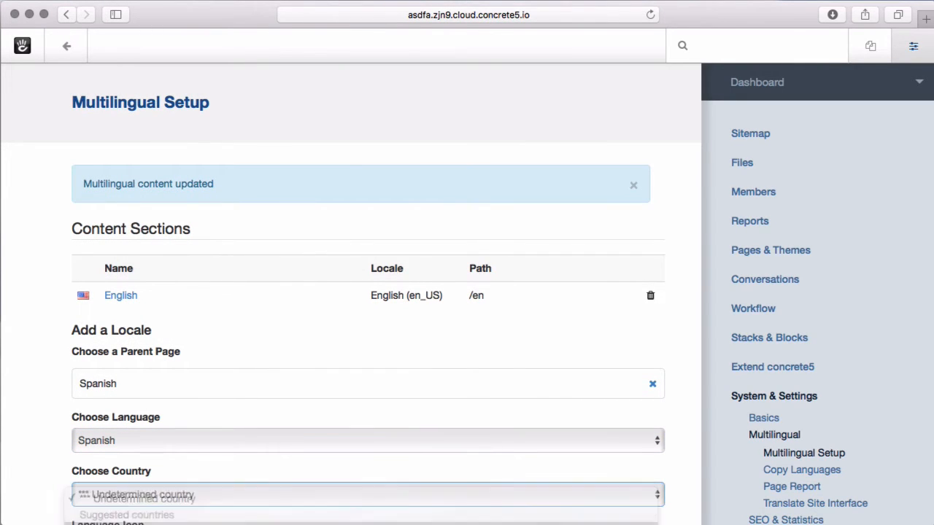
scroll(221, 416, "down", 3)
left_click(123, 513)
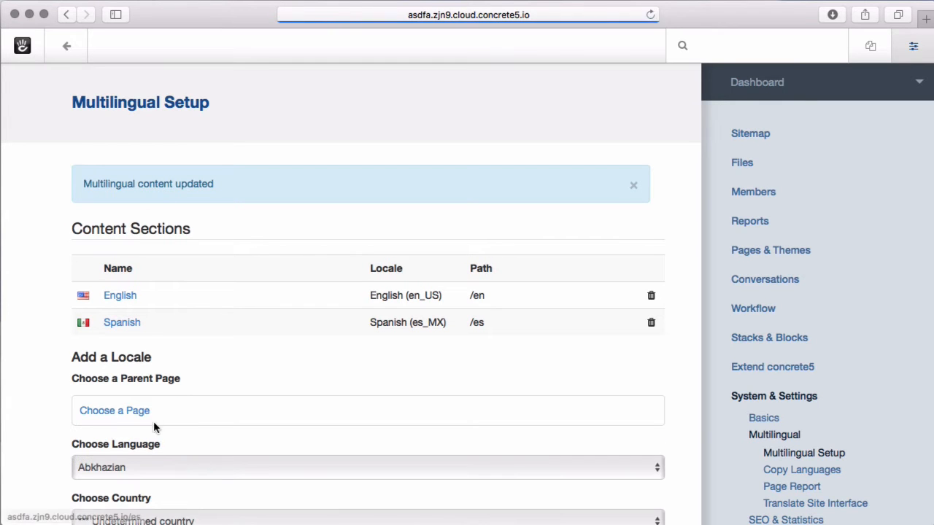
Step: Choose the German page as the next locale's parent page and set its language to German
left_click(119, 413)
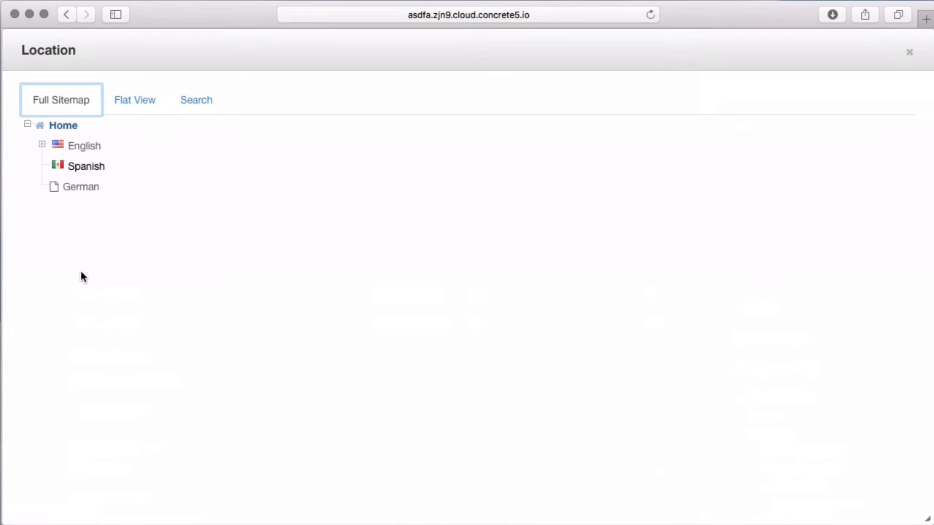
left_click(70, 194)
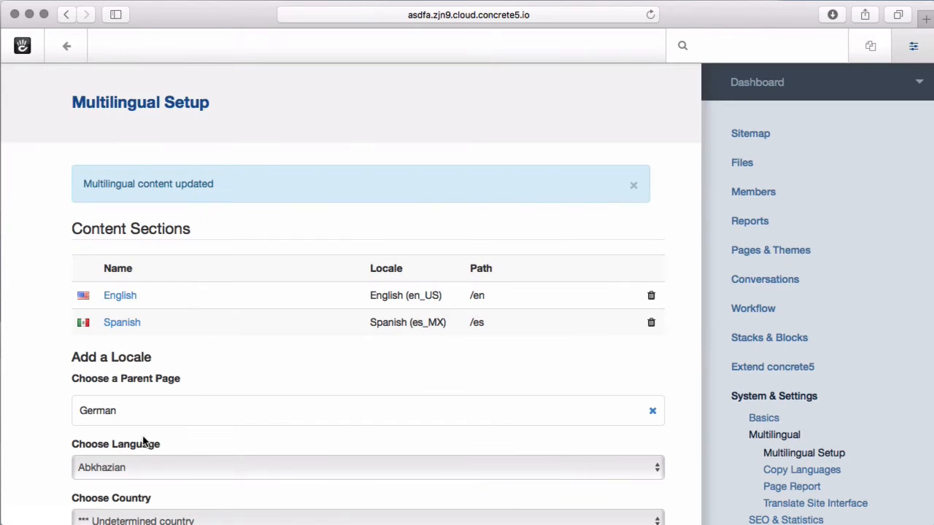
left_click(139, 471)
scroll(139, 471, "down", 15)
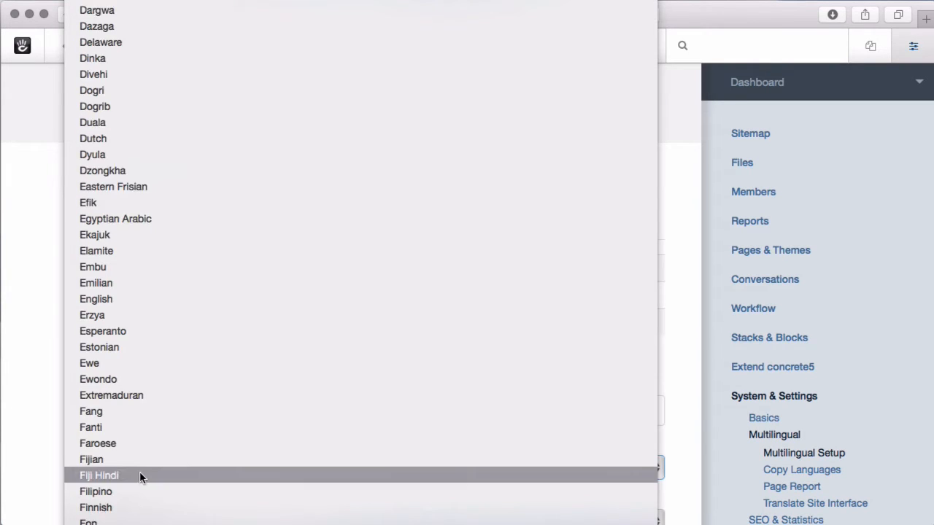
scroll(148, 508, "down", 5)
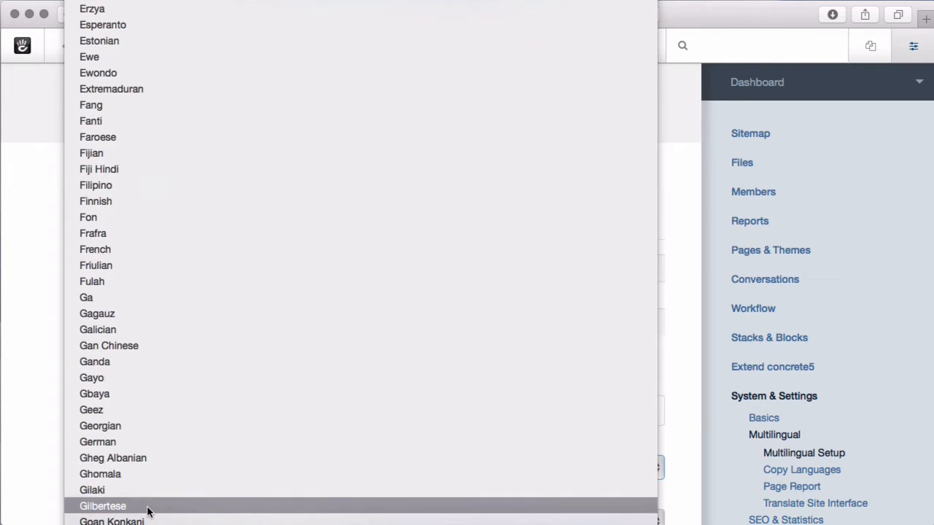
scroll(148, 511, "down", 4)
scroll(148, 511, "down", 3)
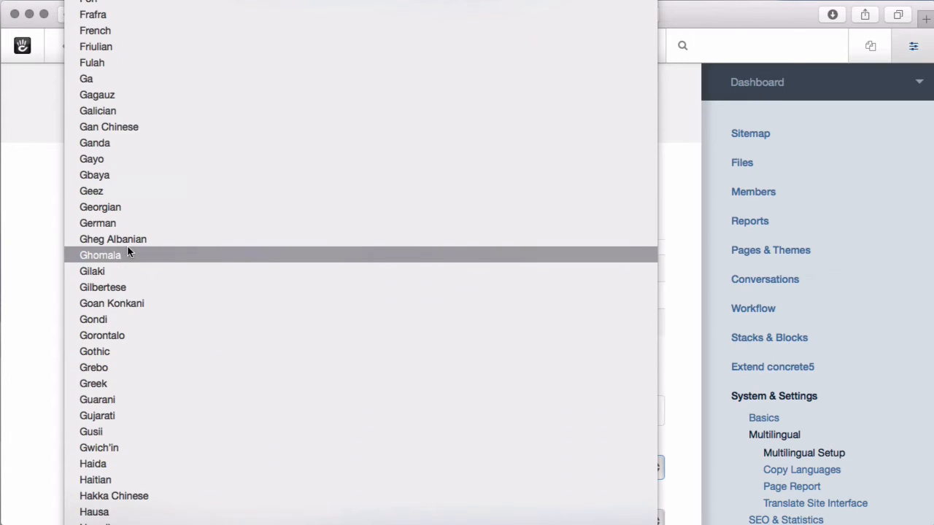
left_click(112, 220)
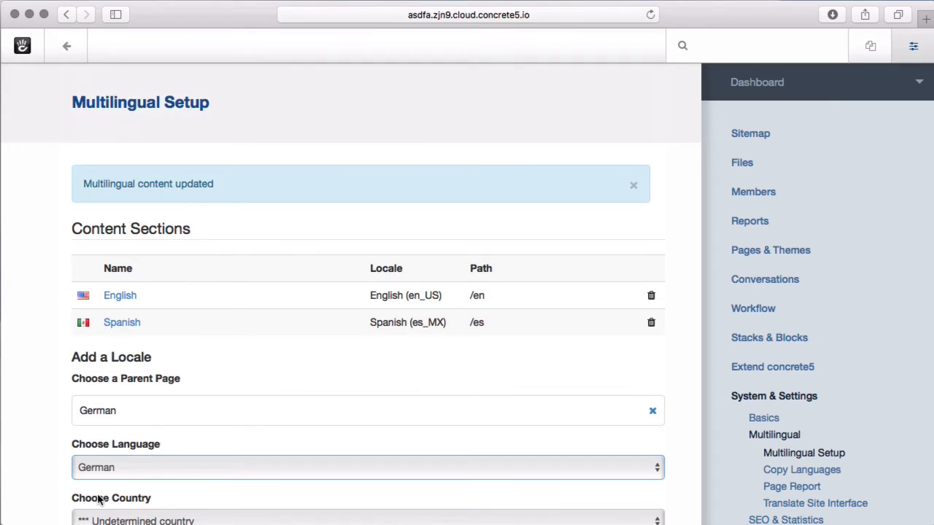
Step: Set the German locale's country to Germany and add it as a content section
scroll(98, 498, "down", 3)
left_click(154, 397)
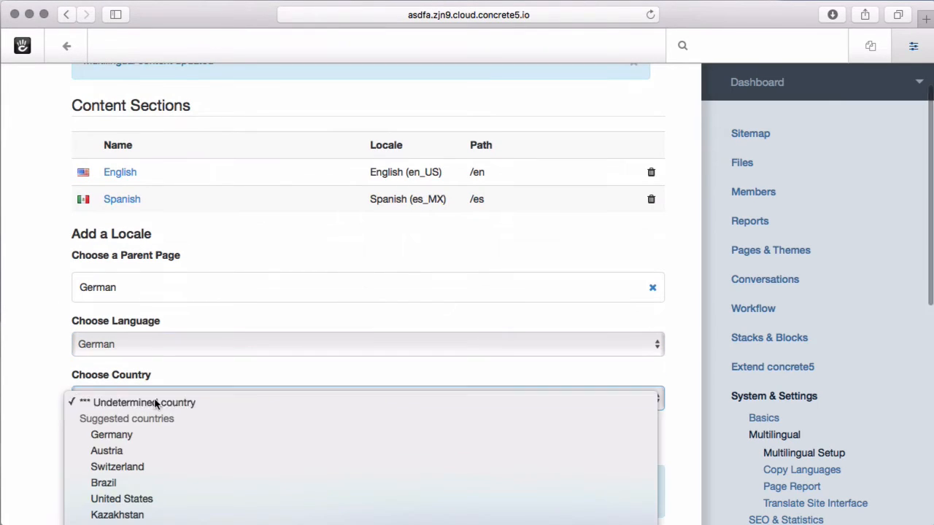
left_click(152, 434)
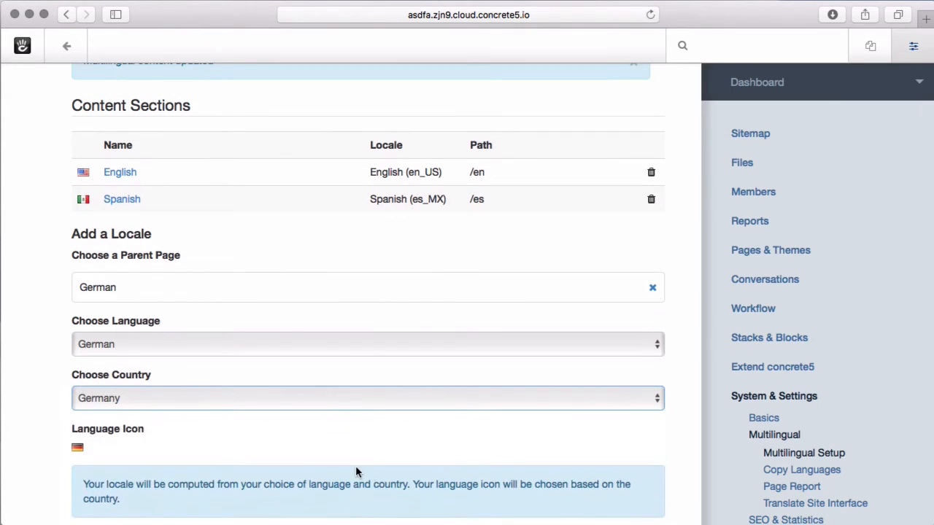
scroll(153, 402, "down", 4)
left_click(134, 368)
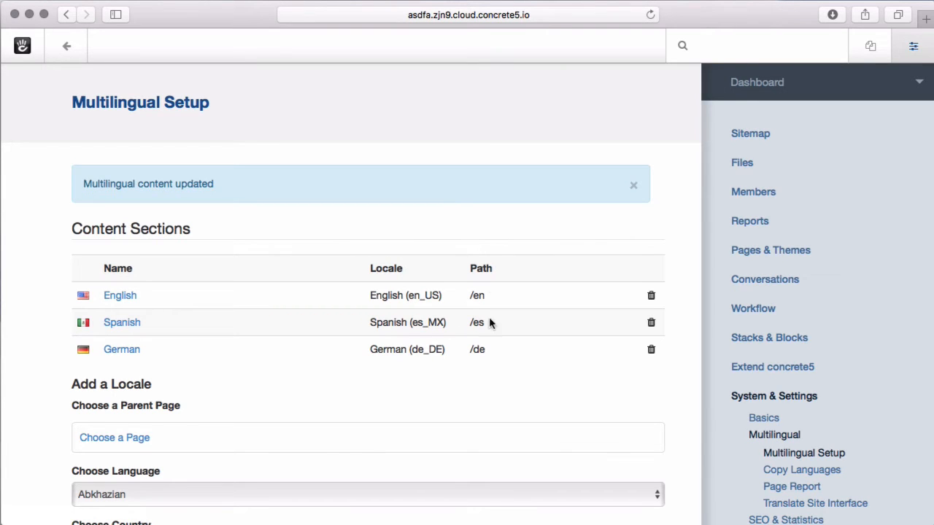
Step: Set the default locale in the Multilingual Settings to English (English, en_US)
scroll(469, 369, "down", 10)
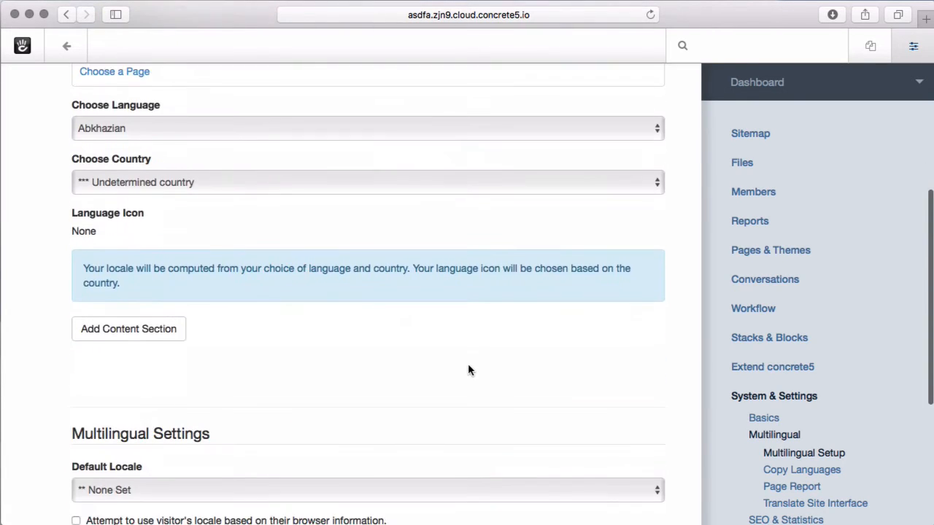
scroll(468, 363, "down", 3)
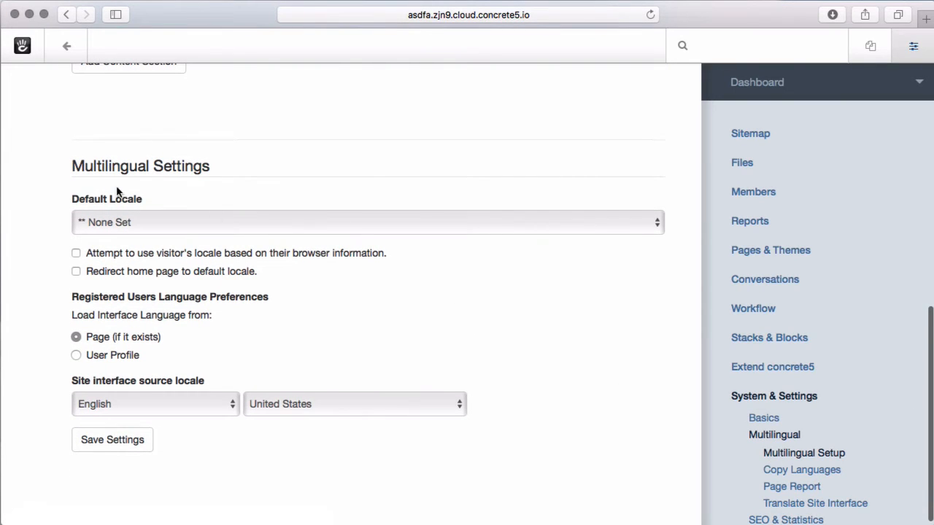
left_click(243, 226)
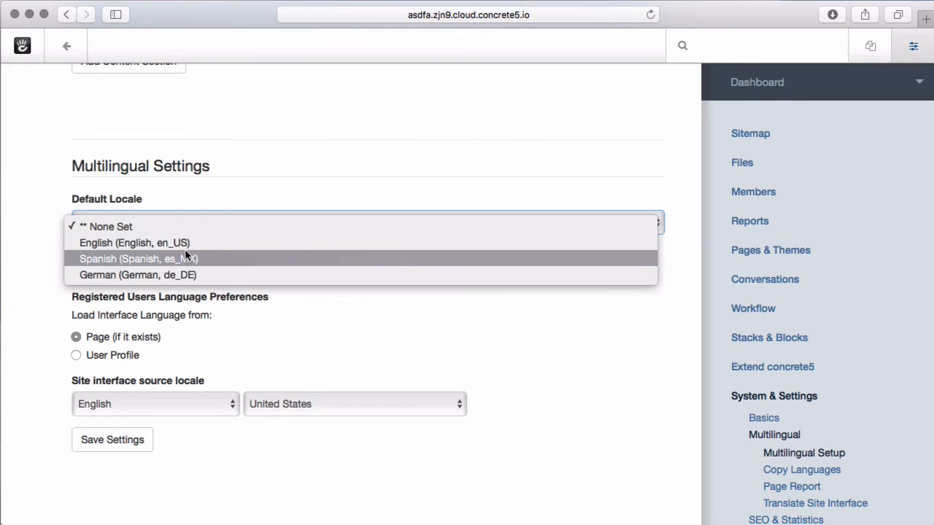
left_click(137, 243)
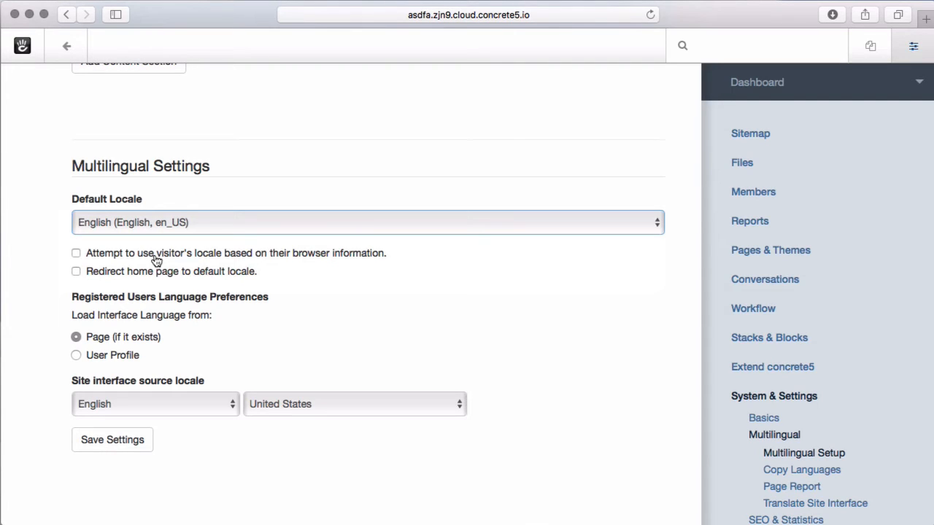
Step: Enable using the visitor's browser locale and redirecting the home page to the default locale, and save the multilingual settings
left_click(156, 257)
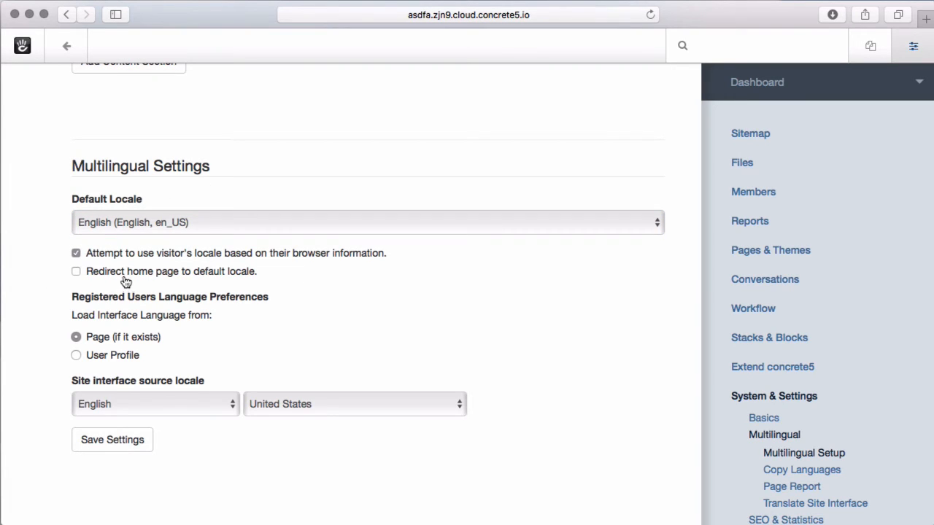
left_click(130, 278)
left_click(114, 439)
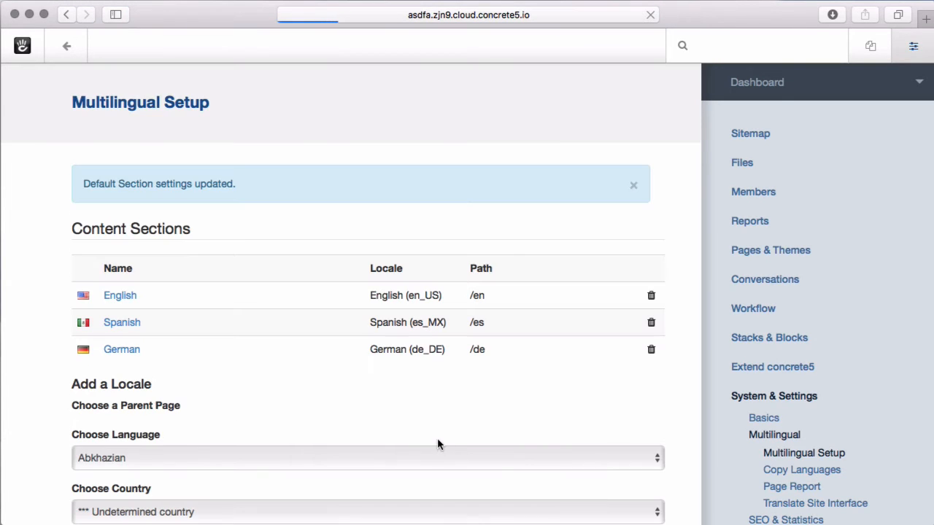
scroll(437, 437, "down", 5)
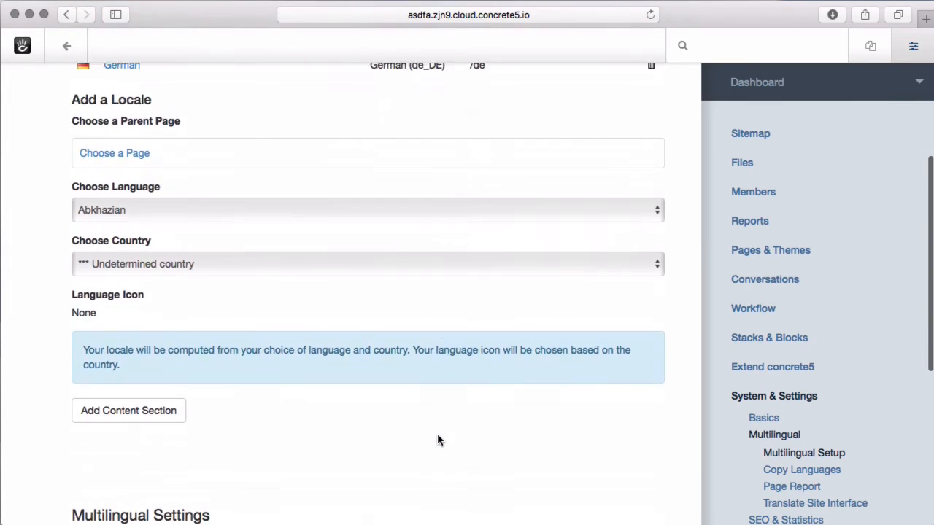
Step: Copy the locale tree from English (en_US) to Spanish (es_MX) in Copy Languages
scroll(437, 440, "up", 5)
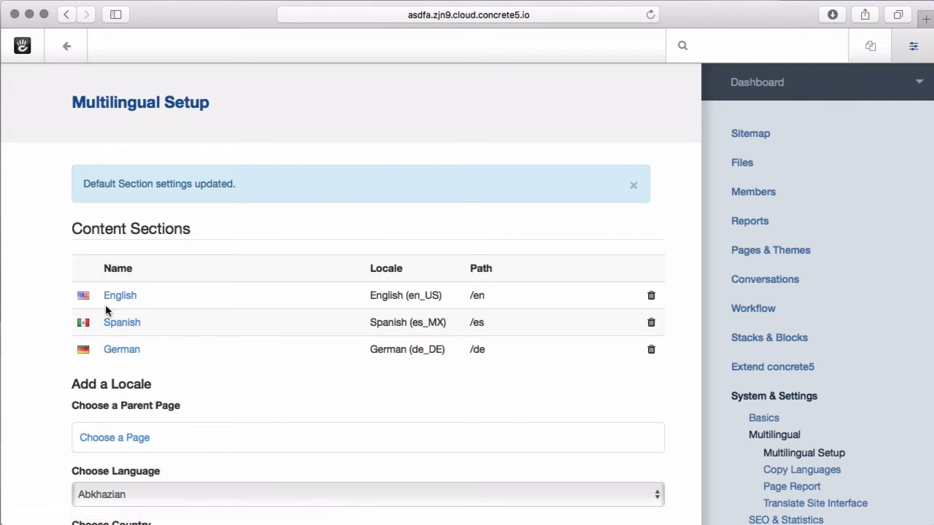
left_click(775, 472)
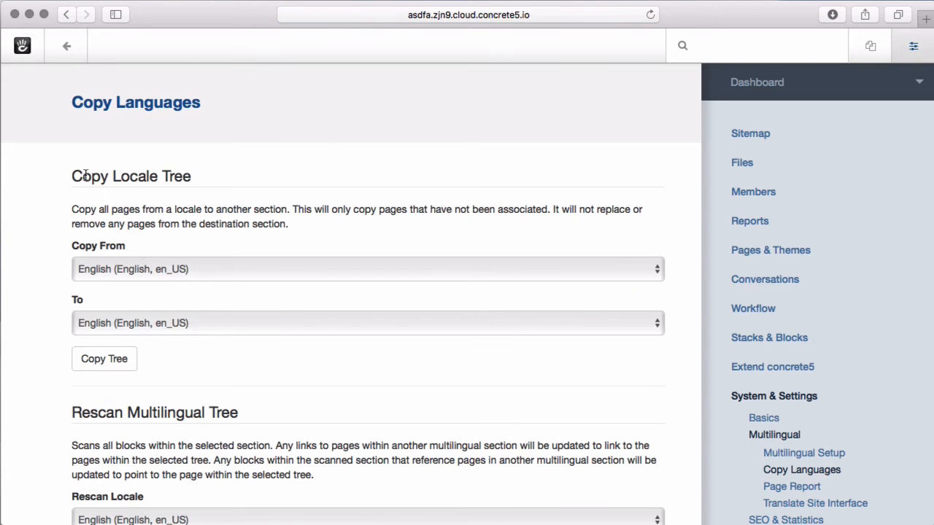
left_click(94, 328)
left_click(139, 343)
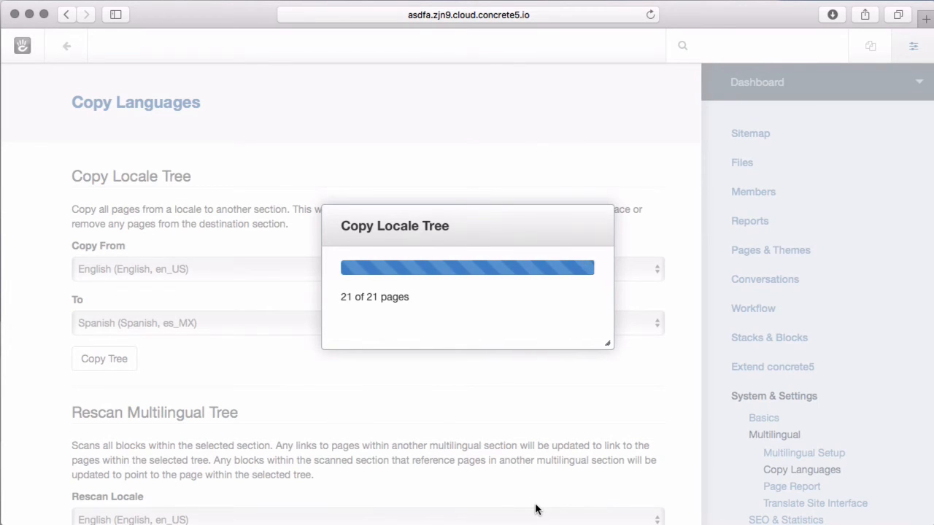
scroll(439, 398, "down", 3)
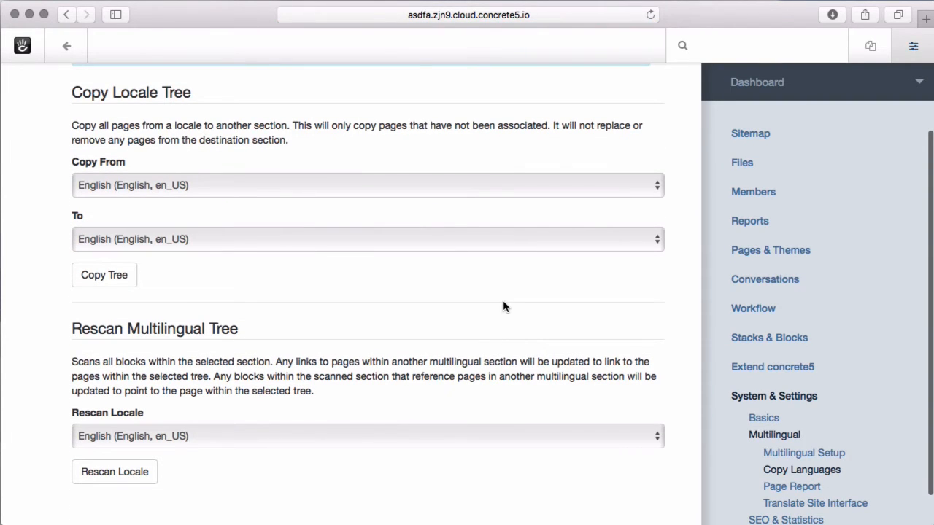
scroll(503, 307, "up", 3)
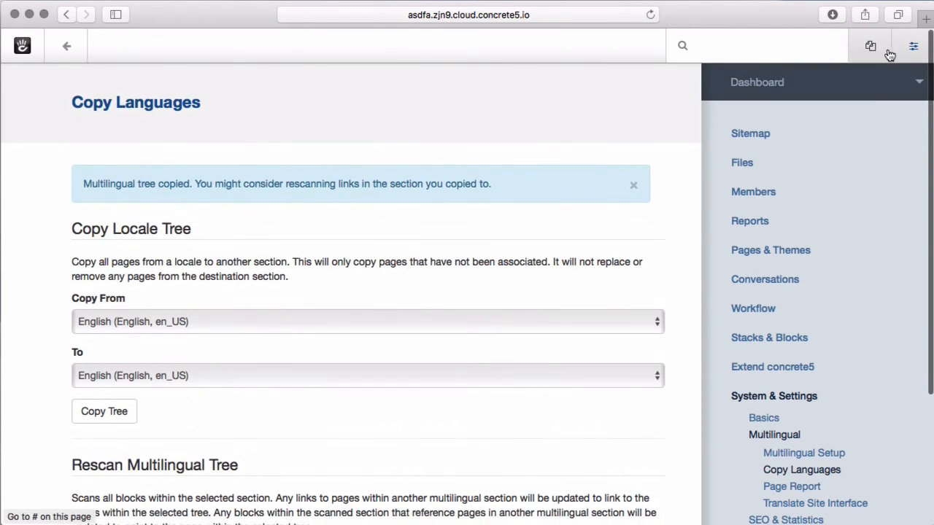
Step: Expand the English and Spanish sections in the full sitemap and compare their page trees
left_click(747, 133)
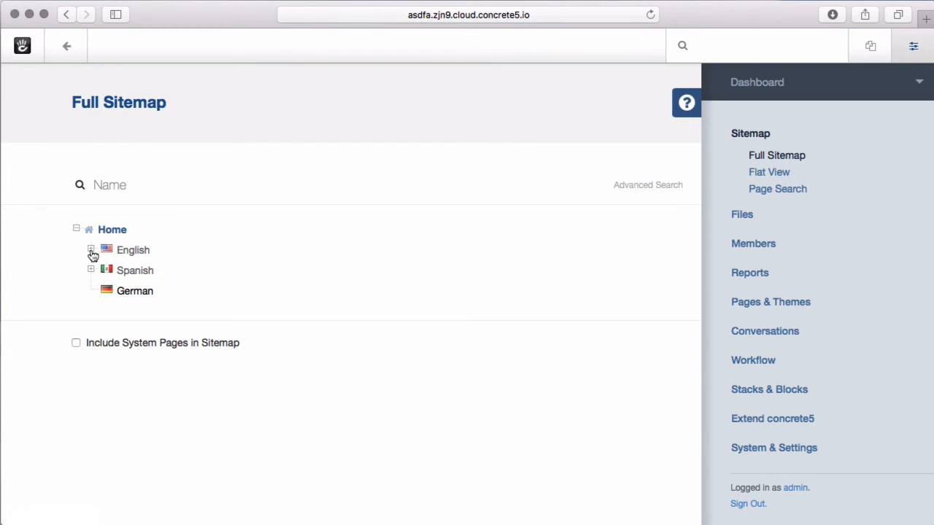
left_click(91, 251)
left_click(91, 251)
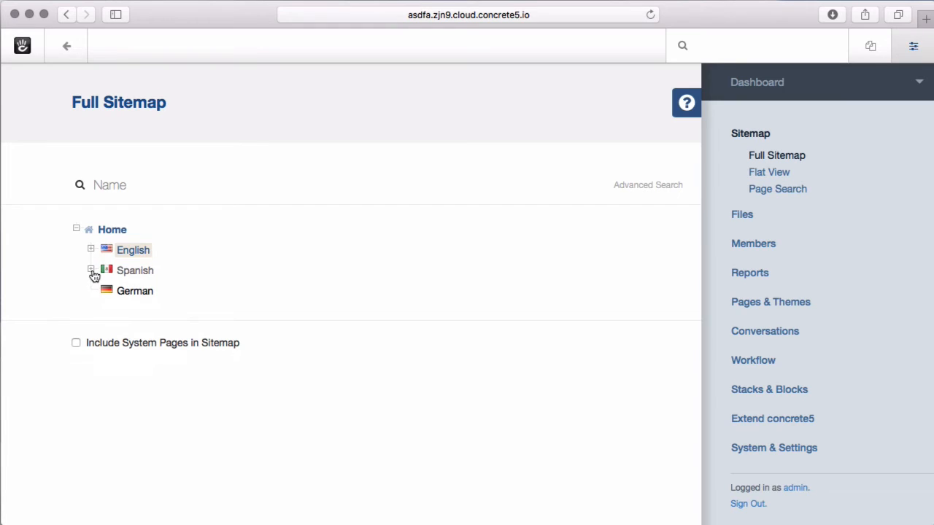
left_click(91, 271)
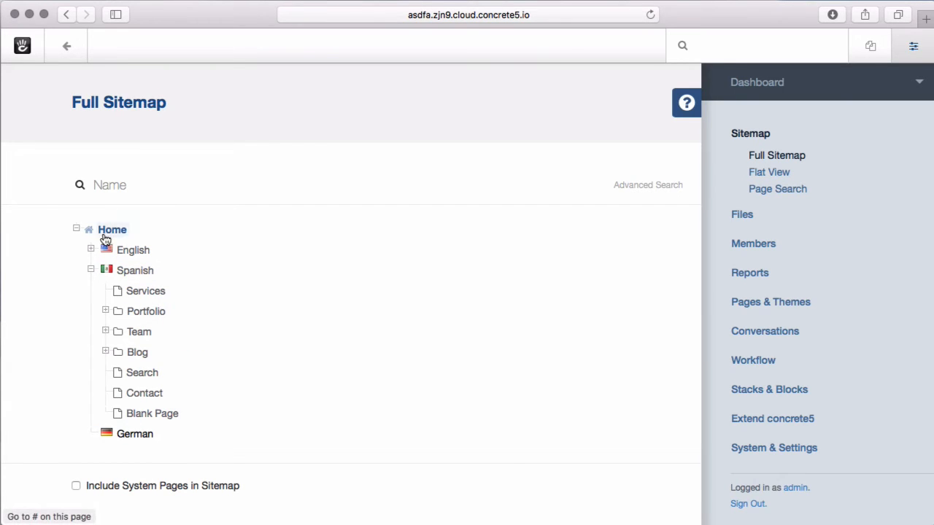
left_click(91, 250)
scroll(166, 419, "down", 3)
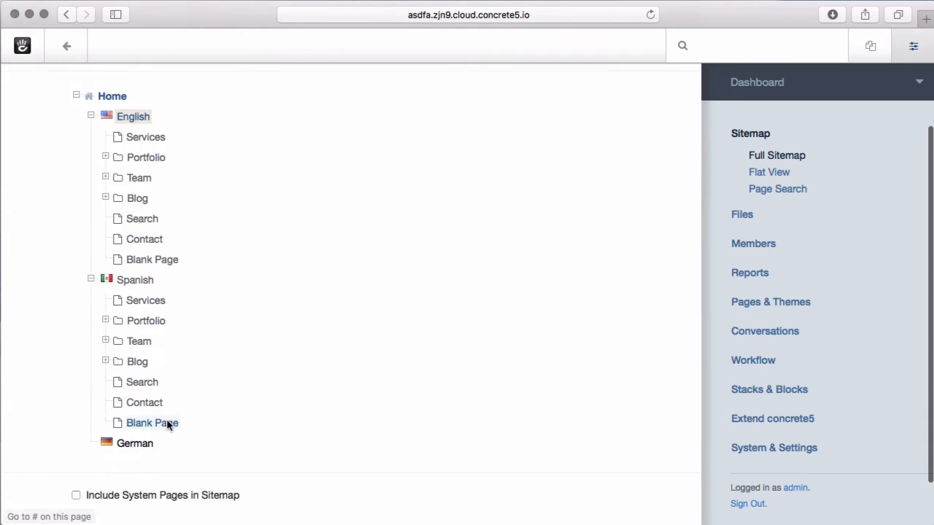
scroll(166, 418, "up", 3)
Step: Visit the English Services page from the sitemap and switch to its mapped Spanish page
left_click(138, 271)
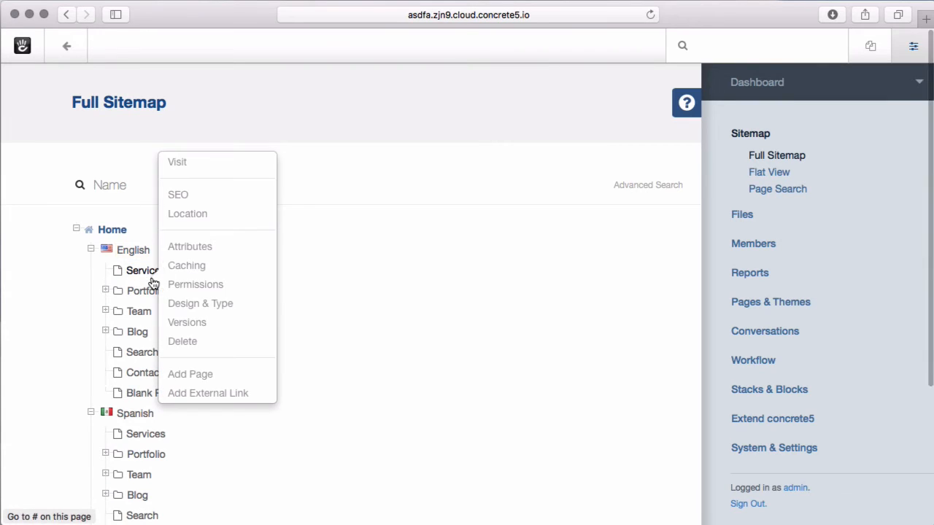
left_click(219, 161)
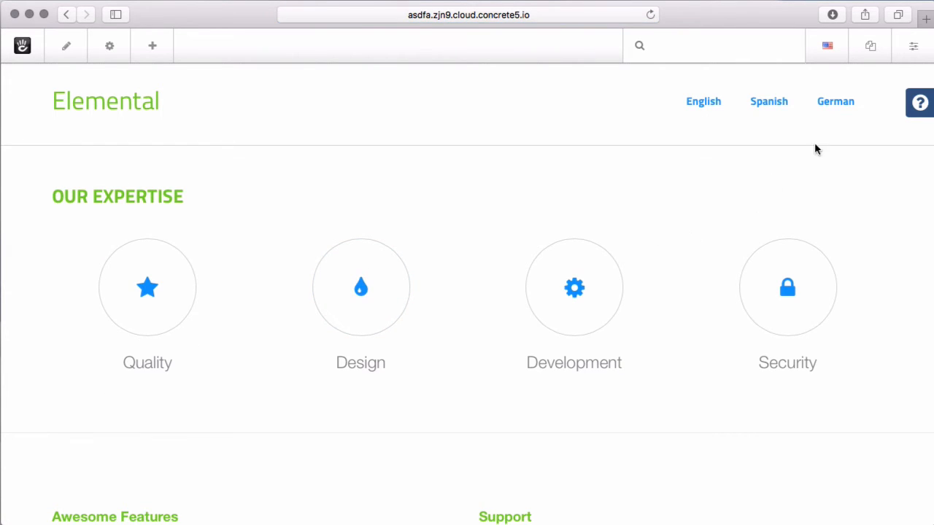
mouse_move(566, 292)
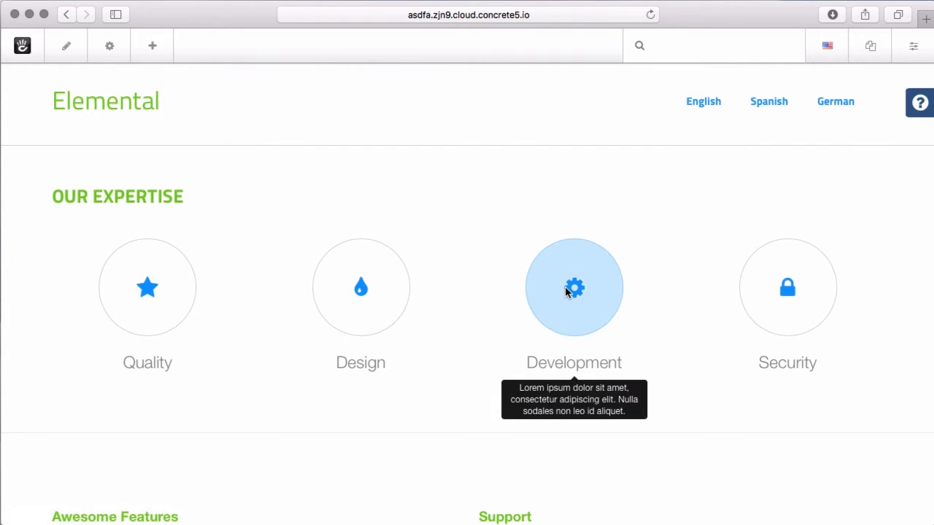
left_click(839, 54)
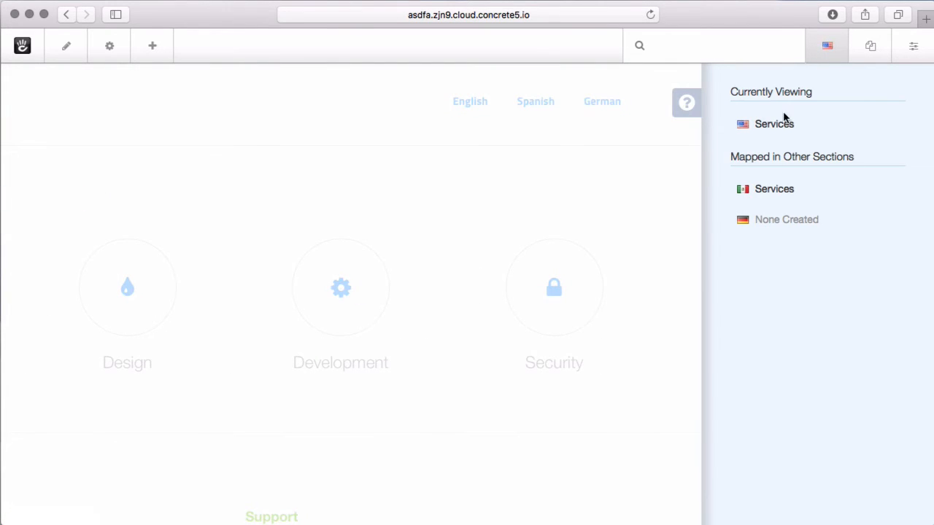
left_click(788, 194)
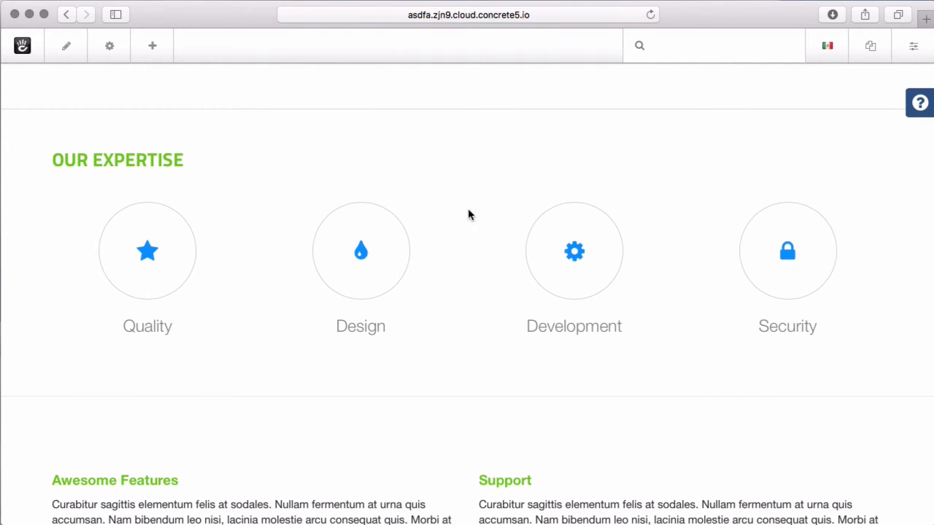
Step: Examine the copied content of the Spanish Services page, from the expertise icons to the text sections
scroll(458, 444, "down", 3)
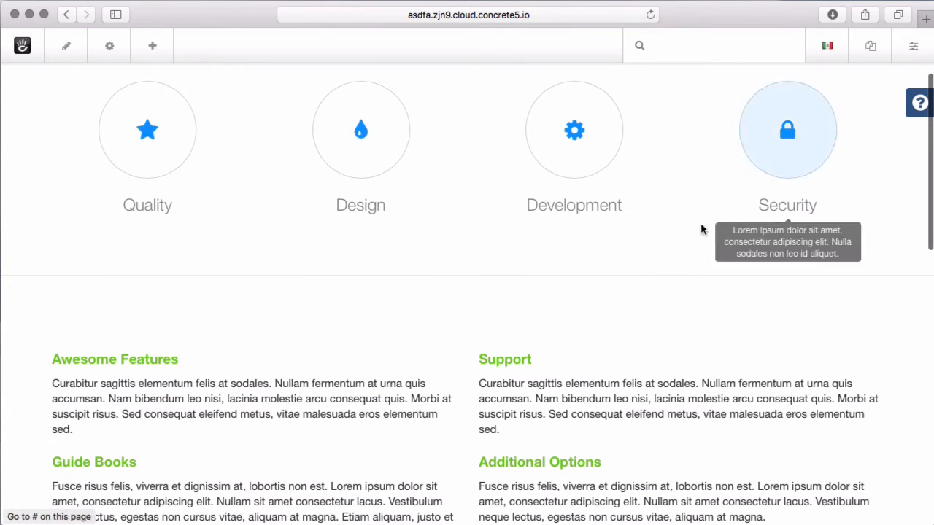
scroll(504, 340, "down", 5)
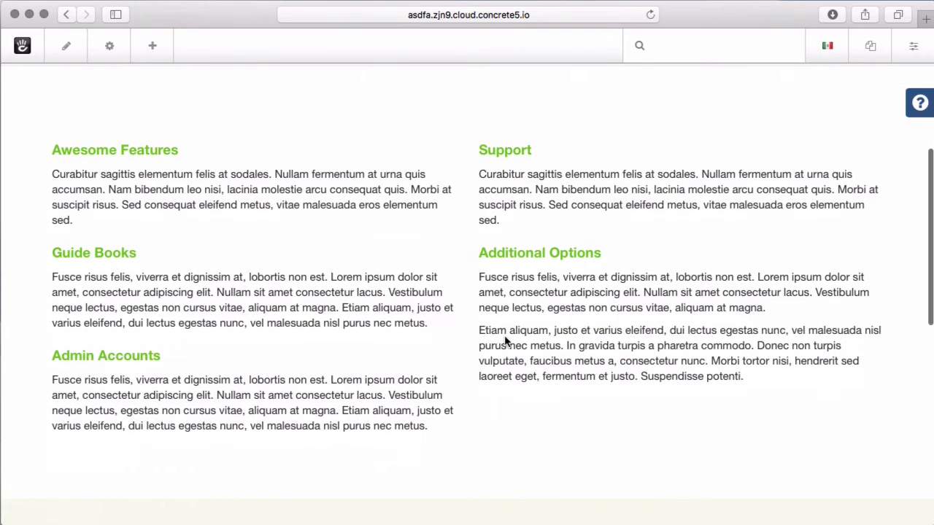
left_click(69, 50)
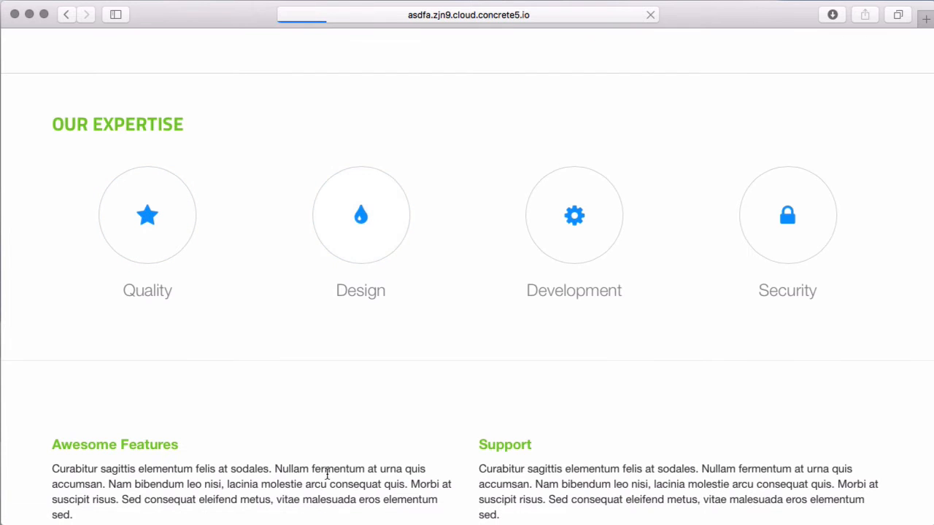
scroll(664, 480, "down", 6)
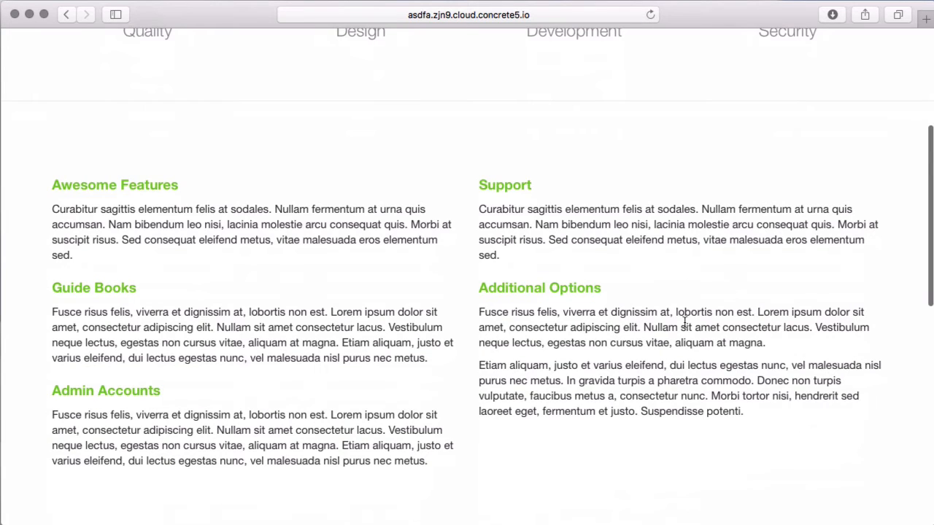
scroll(682, 324, "up", 6)
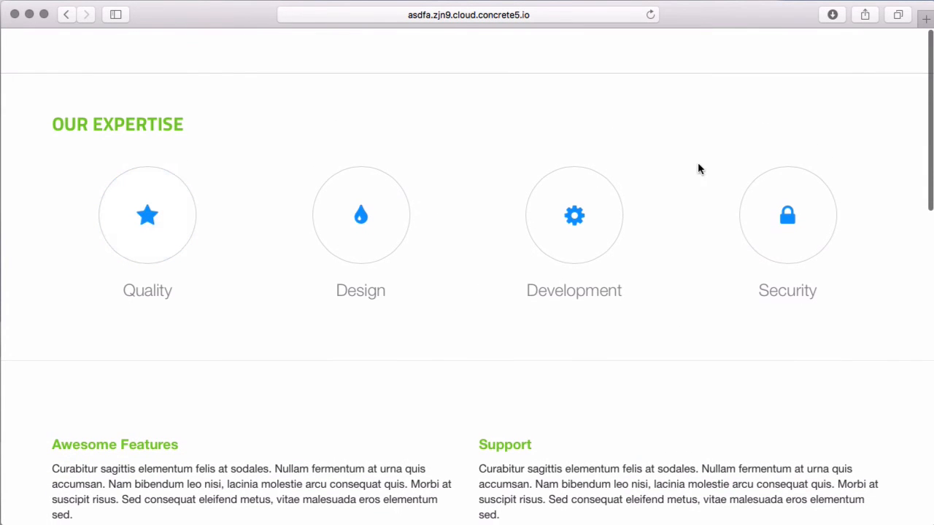
scroll(168, 470, "down", 5)
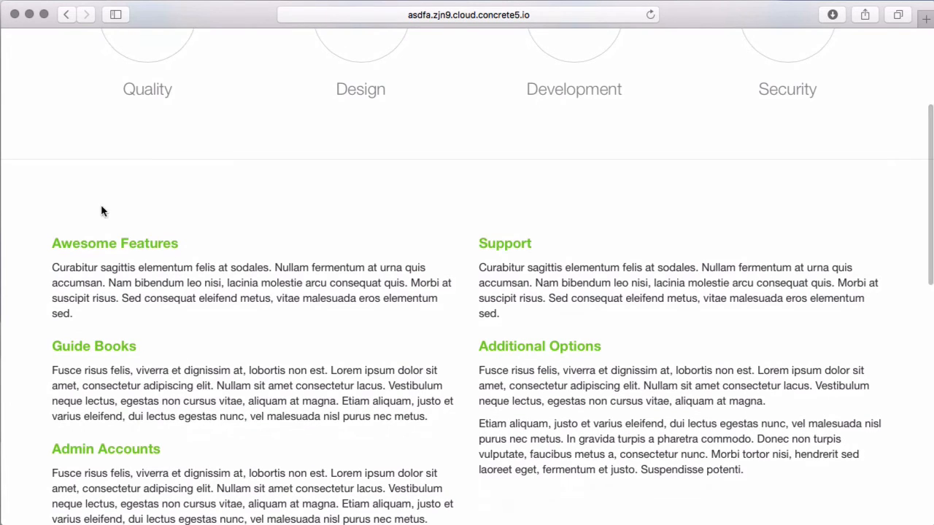
scroll(205, 210, "up", 5)
Step: Return to the English Services page, create its mapped German counterpart and open that new page
left_click(66, 15)
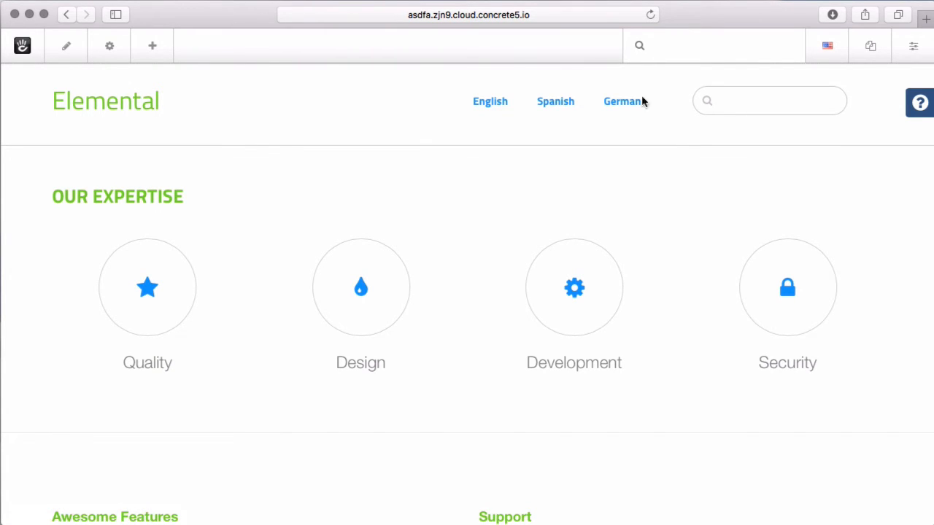
left_click(828, 48)
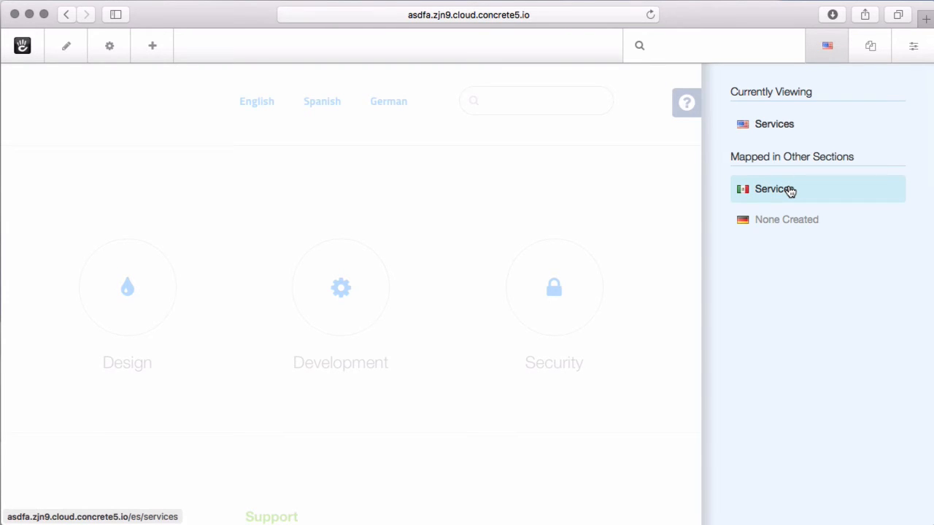
left_click(780, 228)
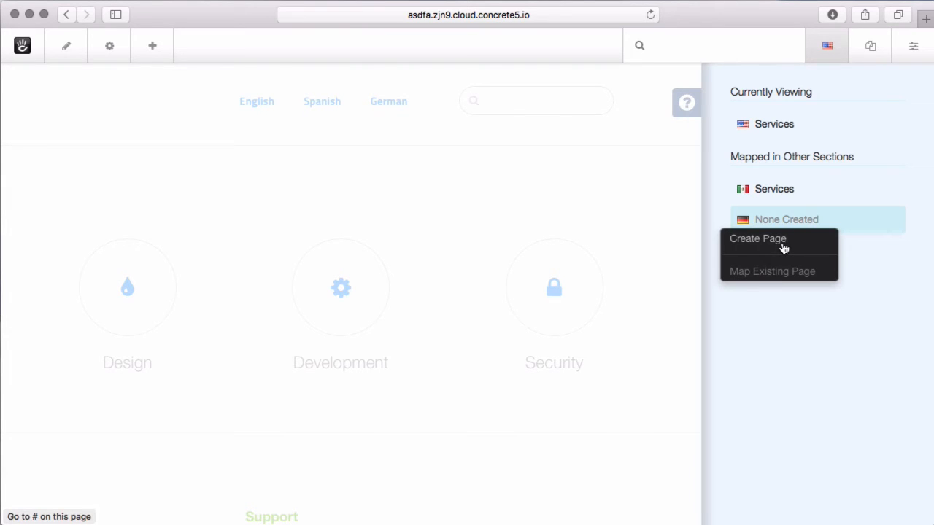
left_click(782, 248)
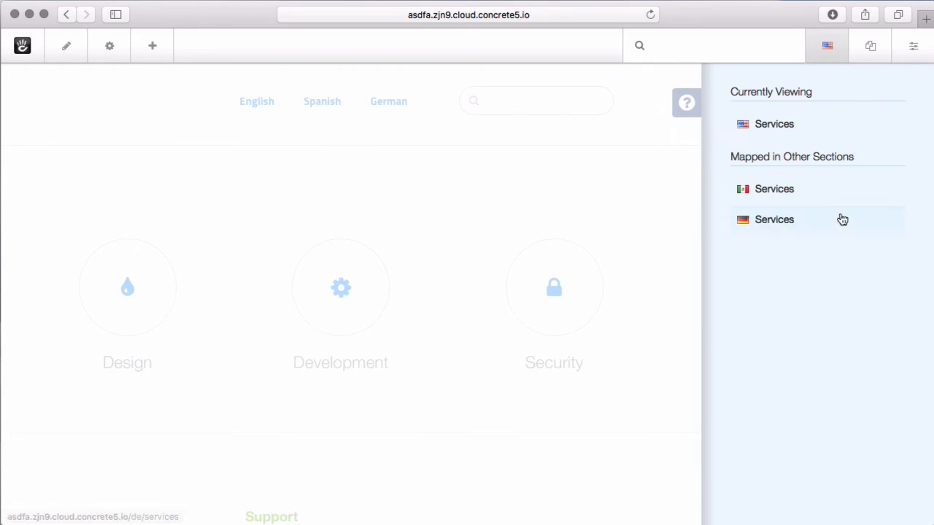
left_click(759, 223)
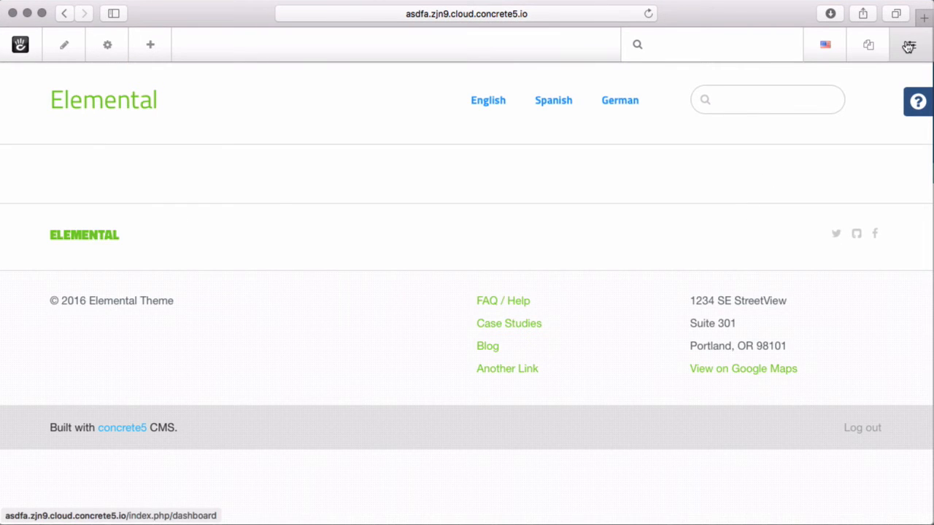
Step: Run the multilingual Page Report from English to both Spanish and German, showing only missing pages
left_click(908, 46)
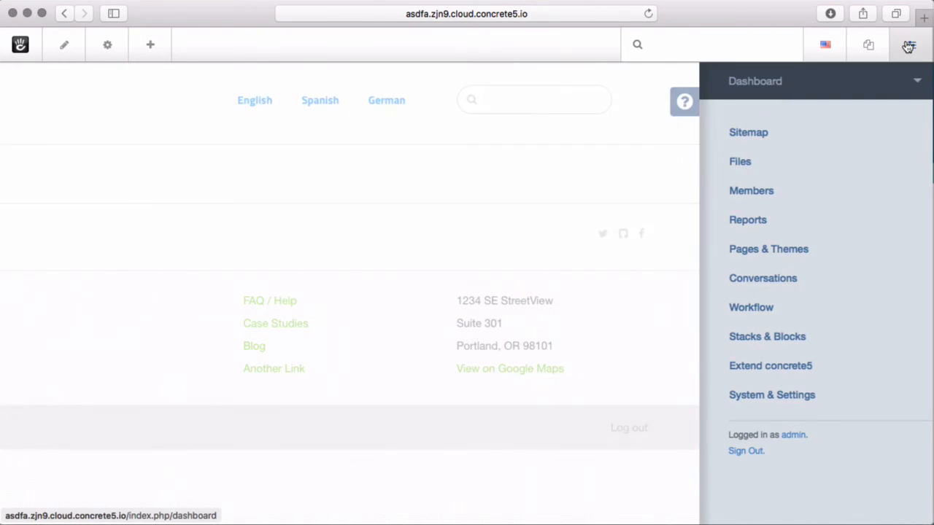
left_click(780, 394)
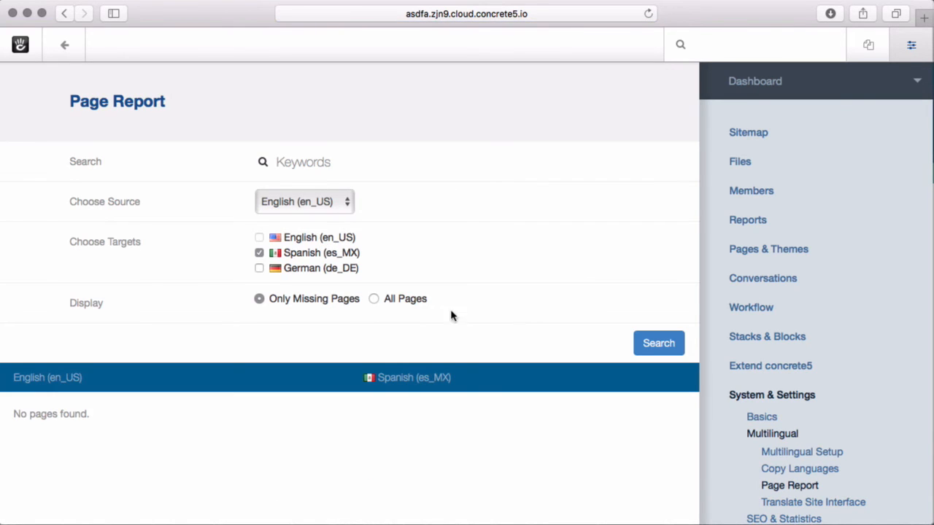
left_click(260, 253)
left_click(260, 253)
left_click(260, 268)
left_click(677, 346)
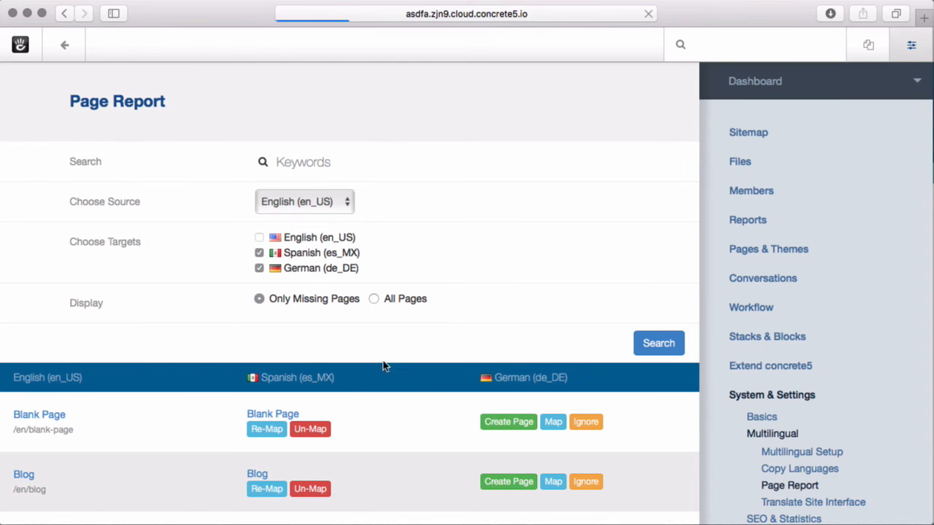
Step: Review the Page Report listing to see how each English page is mapped in the Spanish and German sections
scroll(531, 307, "down", 5)
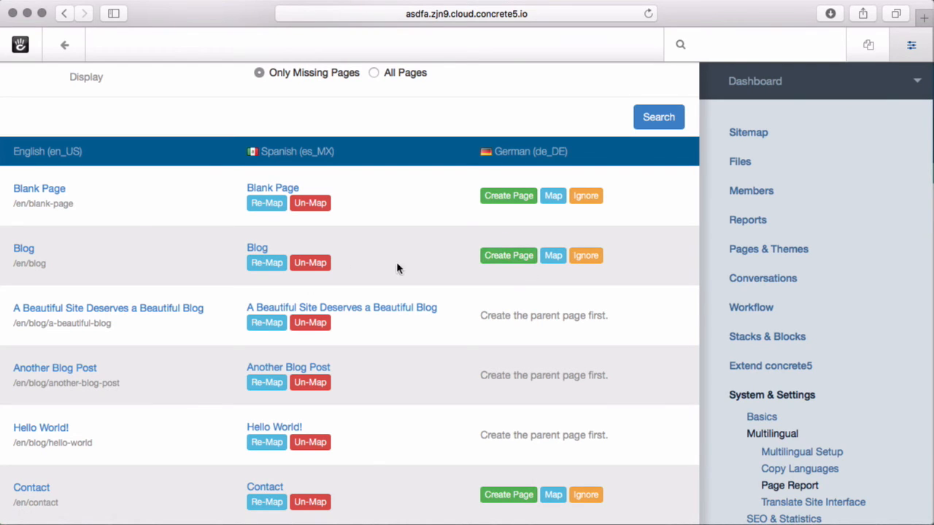
scroll(398, 270, "down", 1)
scroll(398, 270, "down", 10)
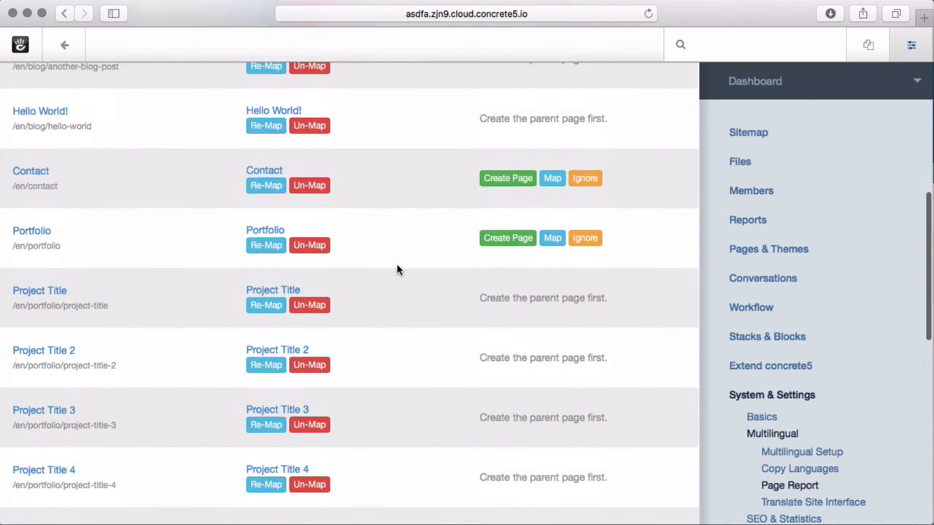
scroll(396, 270, "down", 8)
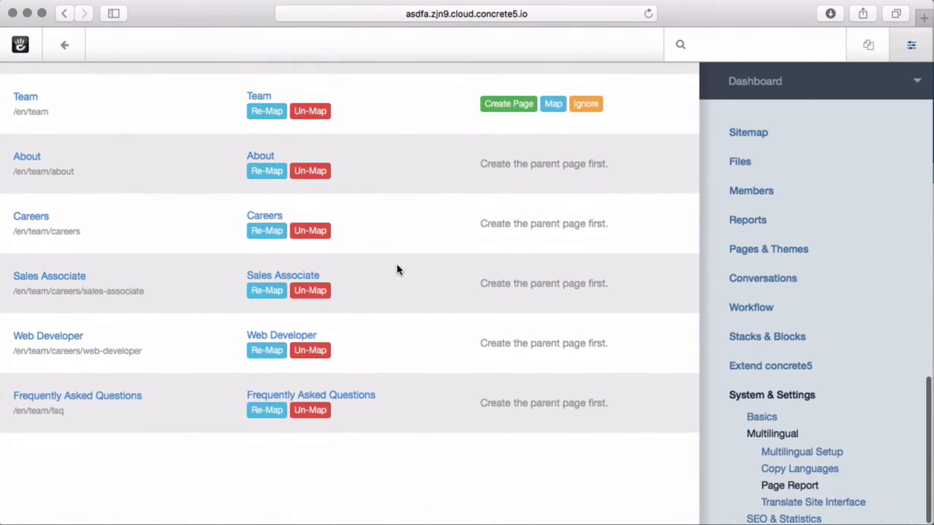
scroll(397, 270, "up", 5)
scroll(396, 270, "down", 6)
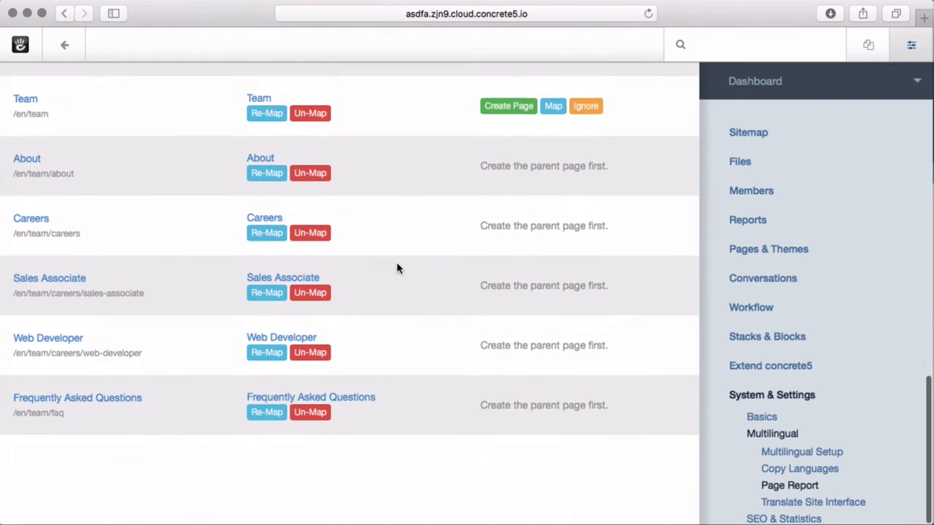
scroll(398, 268, "up", 11)
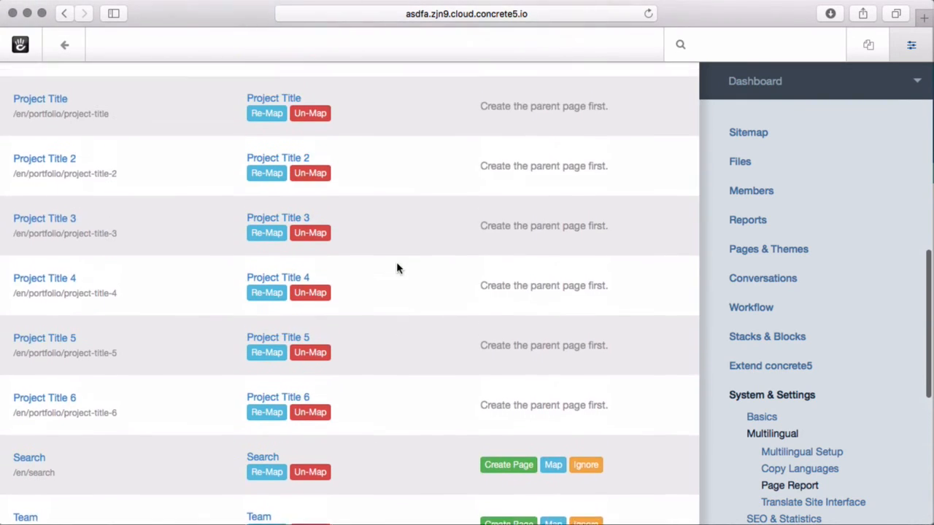
scroll(397, 269, "up", 7)
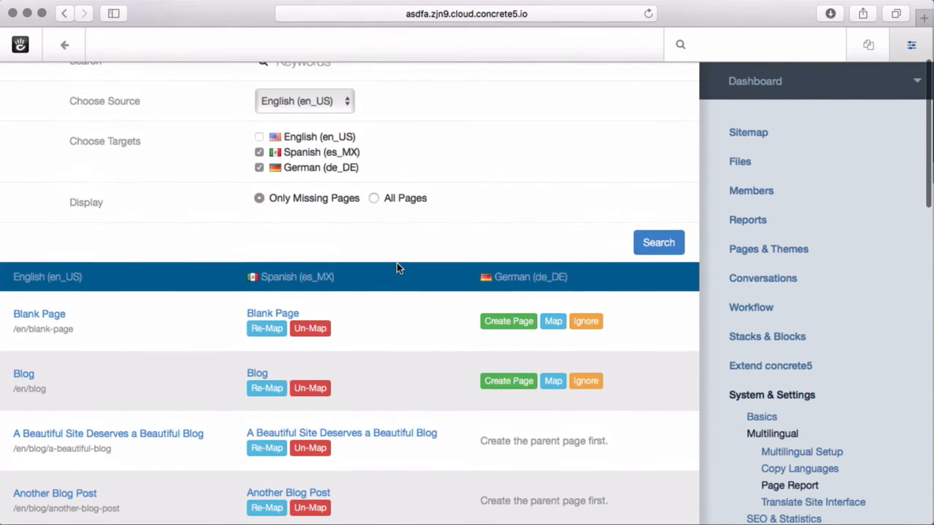
scroll(329, 129, "up", 3)
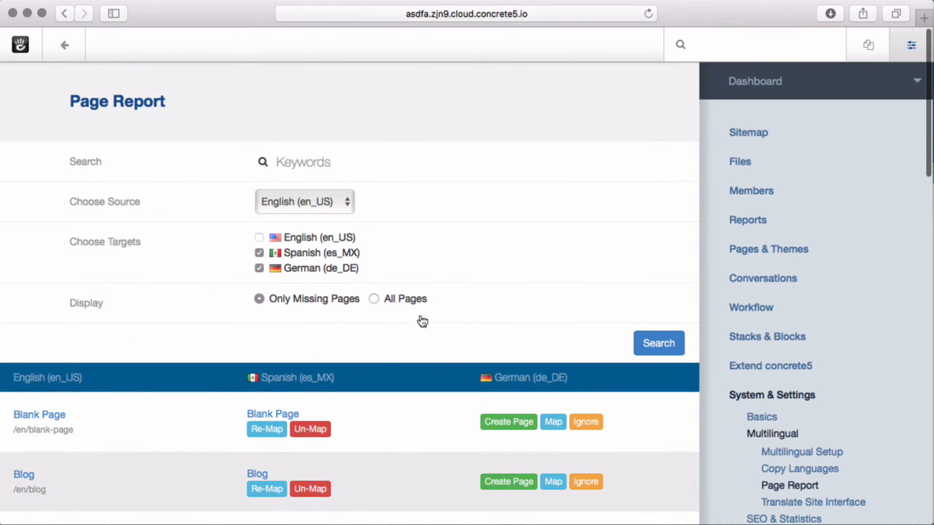
Step: Rerun the Page Report from English to Spanish and German with all pages displayed
left_click(374, 300)
left_click(659, 343)
scroll(369, 347, "down", 10)
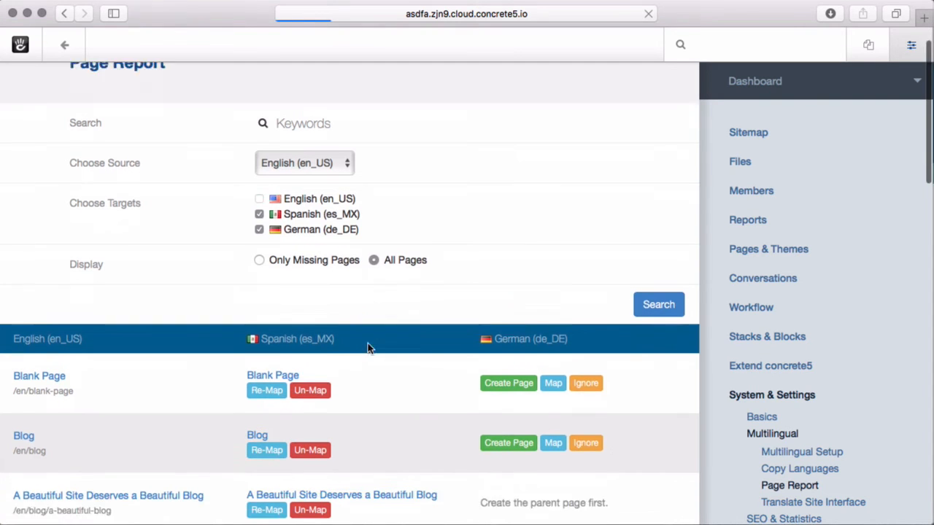
Step: Create mapped German versions of the Team, Search and Contact pages from the Page Report
scroll(368, 348, "down", 4)
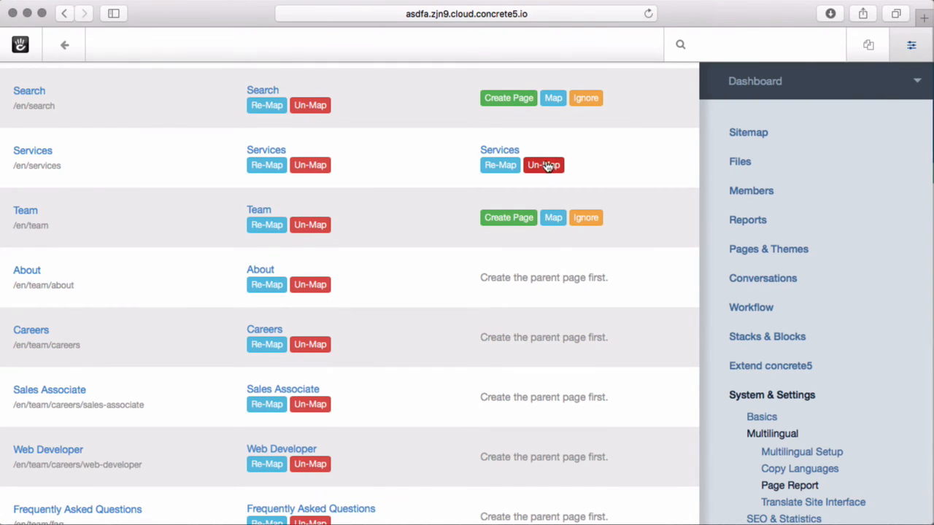
left_click(515, 223)
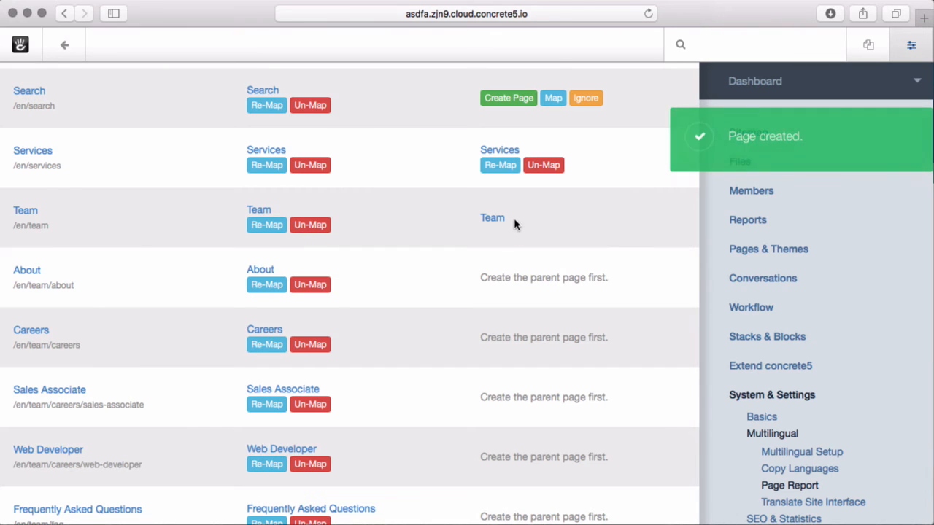
left_click(491, 99)
scroll(506, 233, "up", 10)
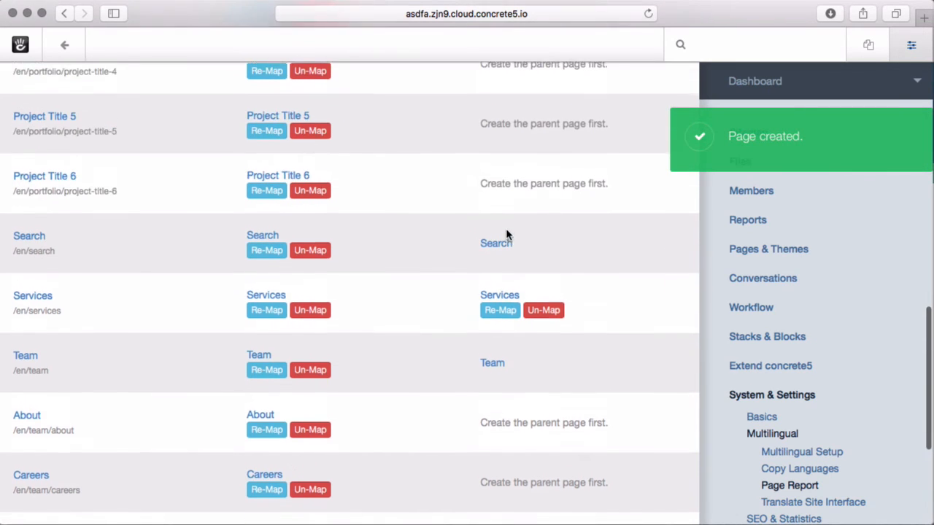
scroll(513, 288, "up", 3)
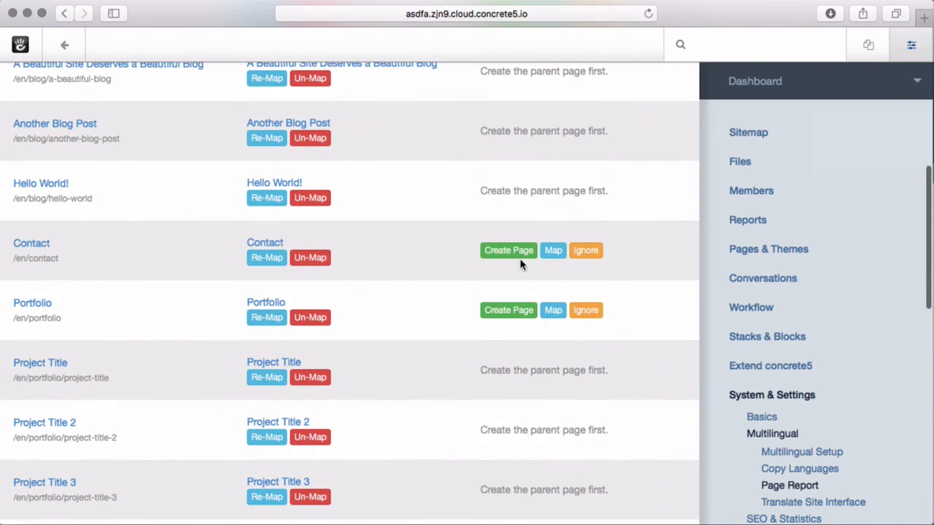
left_click(521, 250)
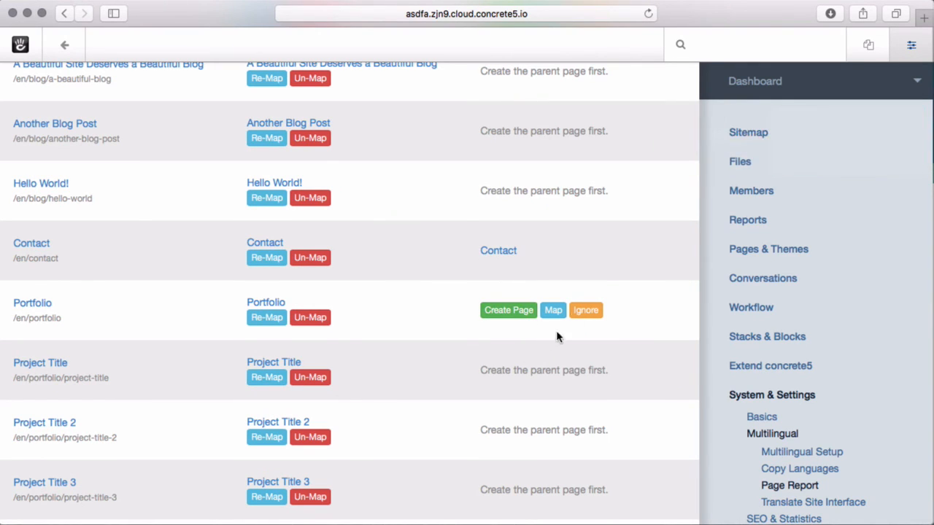
Step: Mark the German version of Blank Page as ignored and map the English Blog page to the German Contact page
scroll(520, 263, "up", 5)
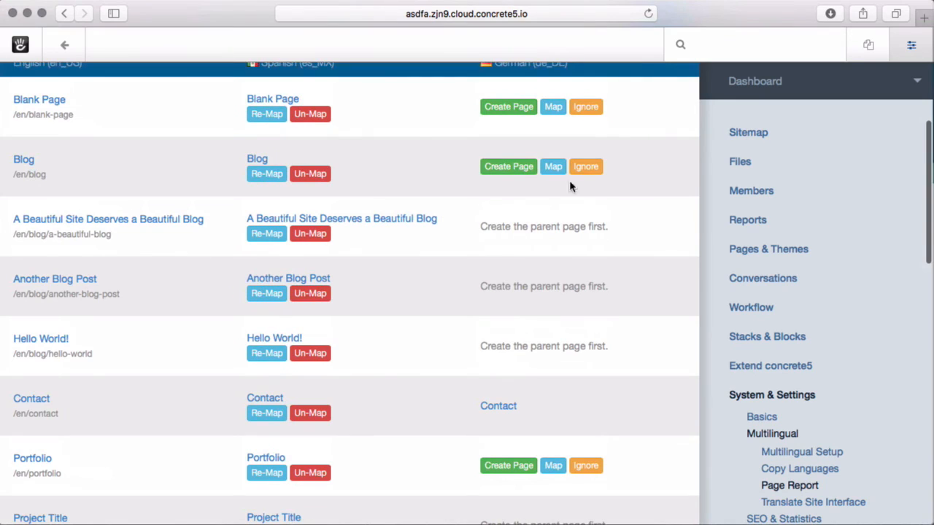
left_click(586, 113)
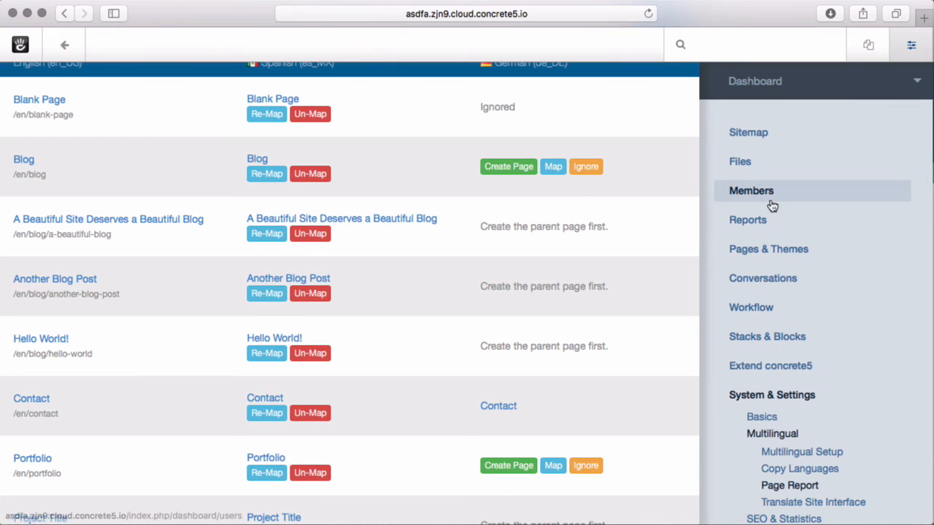
left_click(552, 167)
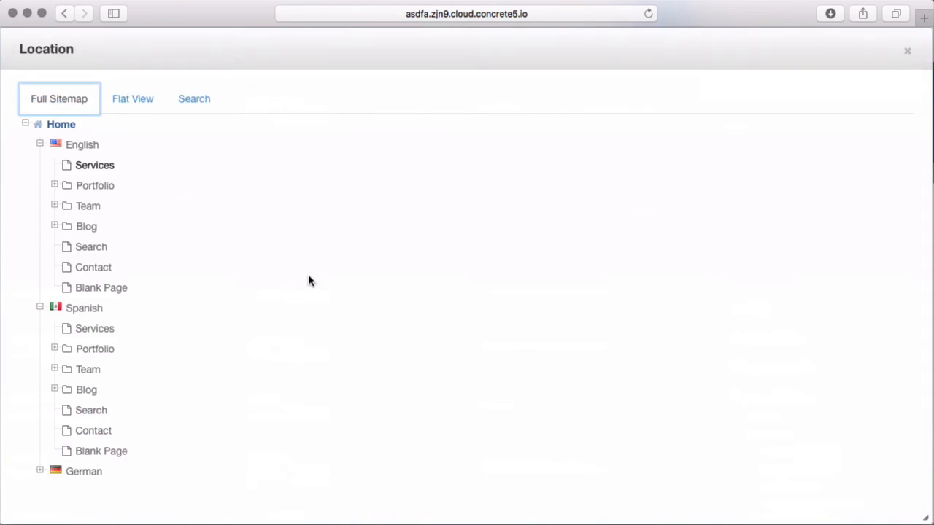
left_click(40, 472)
scroll(172, 354, "down", 2)
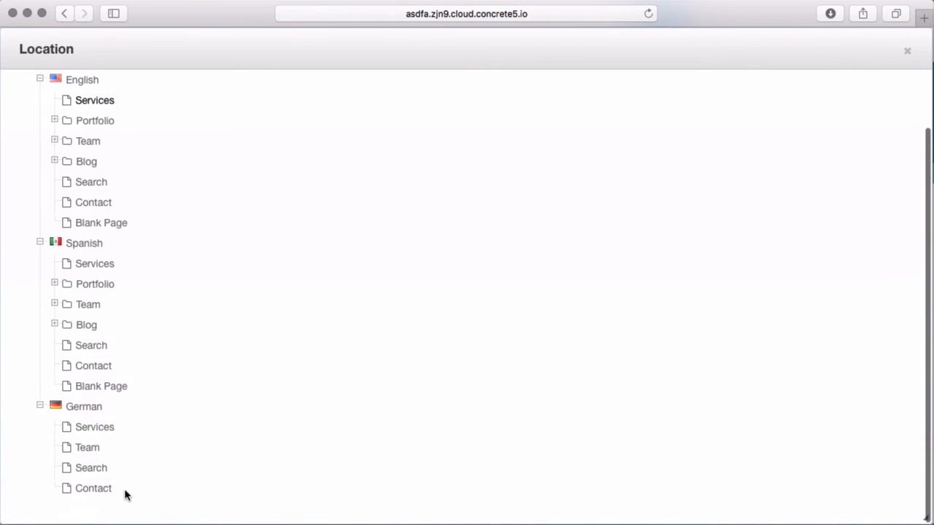
left_click(99, 490)
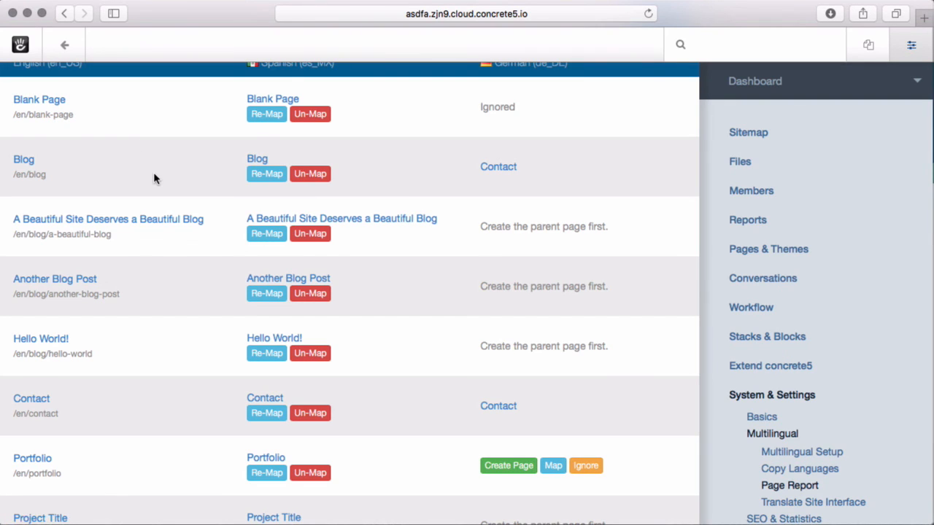
Step: Open the Stacks page, check its available languages and list the English global areas
scroll(154, 175, "up", 1)
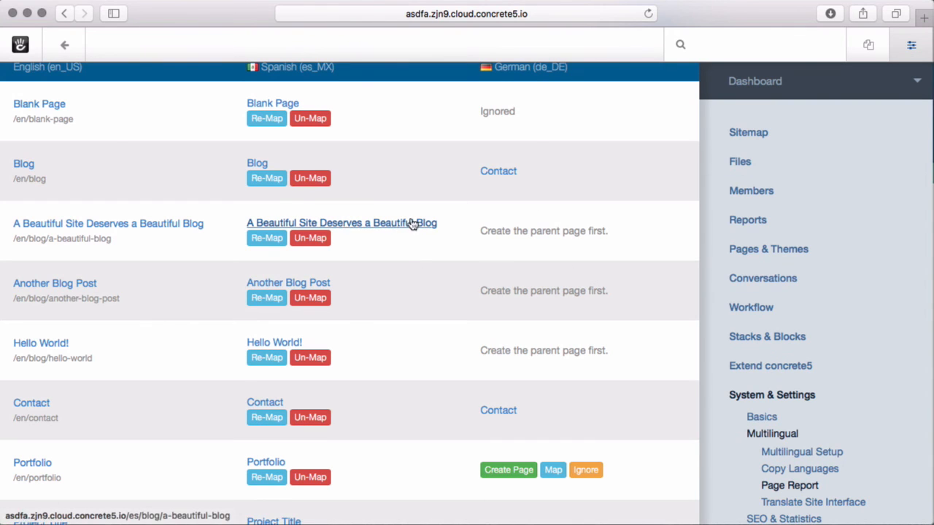
scroll(636, 225, "up", 1)
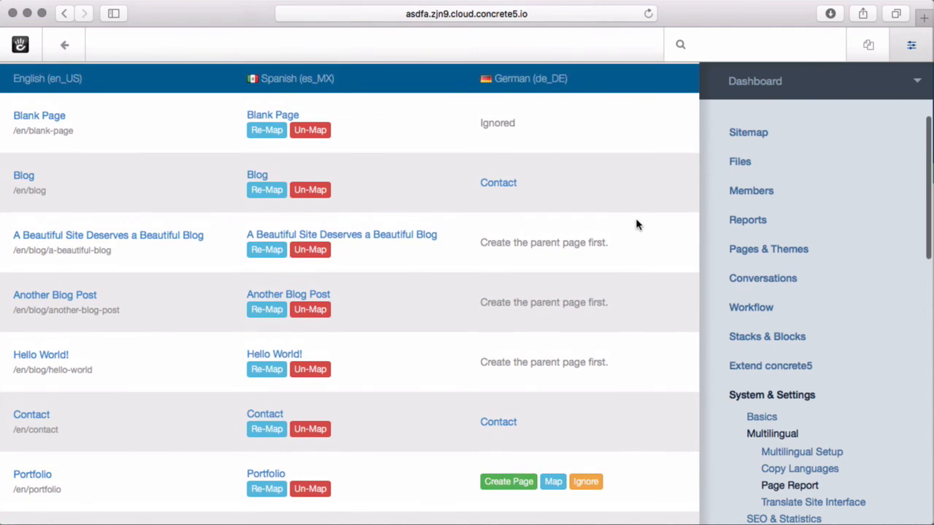
scroll(636, 224, "up", 1)
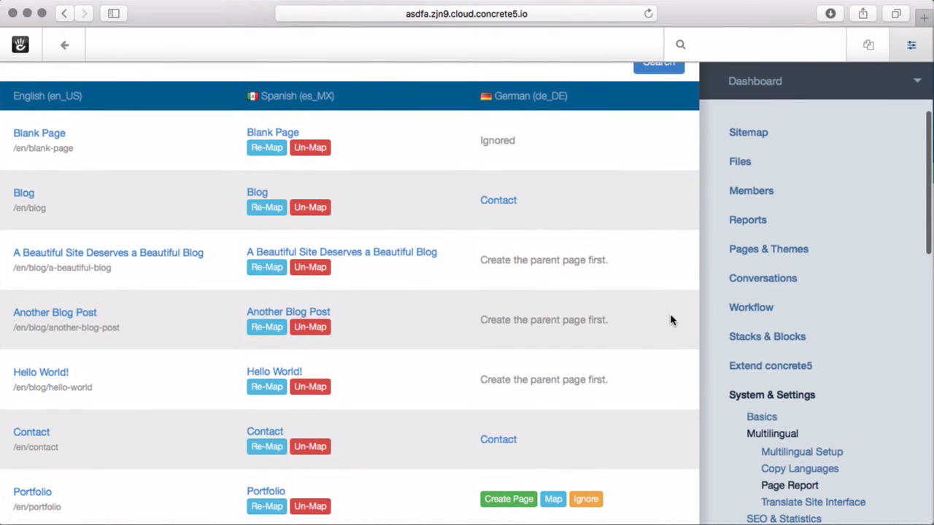
left_click(752, 337)
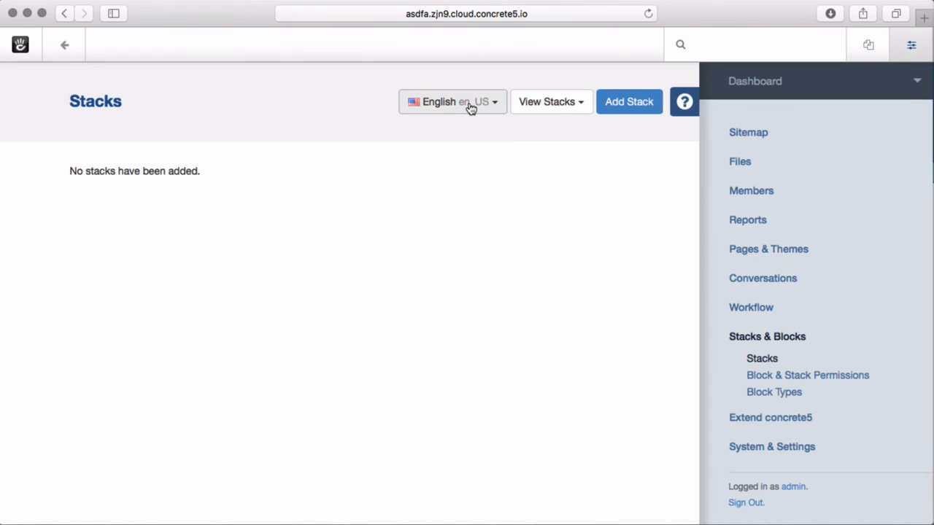
left_click(471, 103)
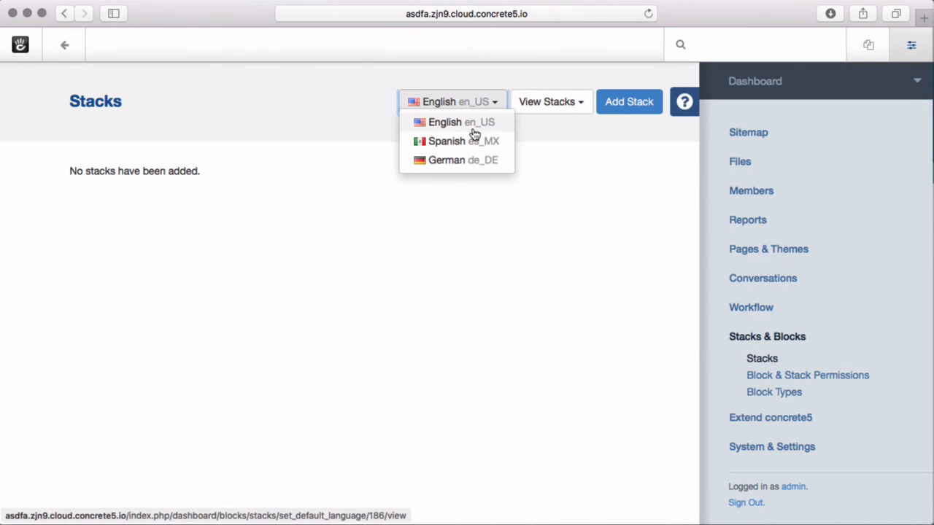
left_click(573, 106)
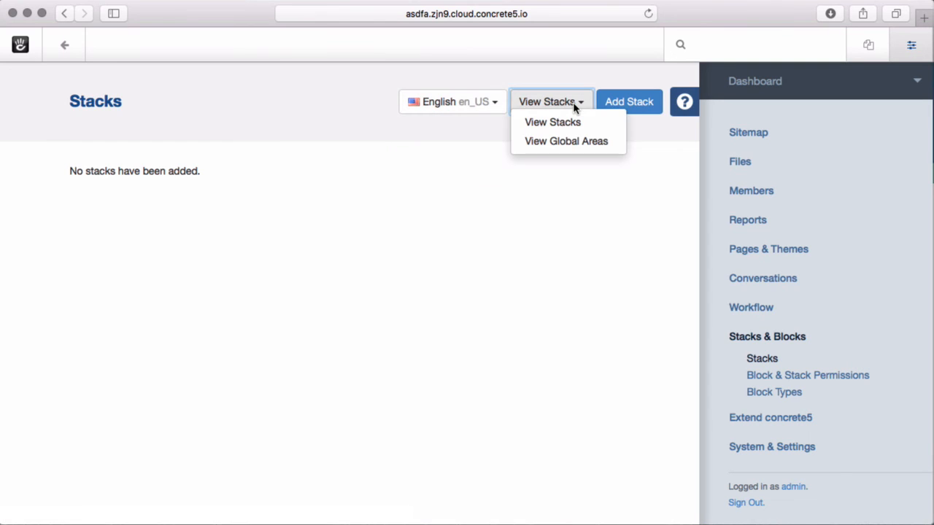
left_click(567, 143)
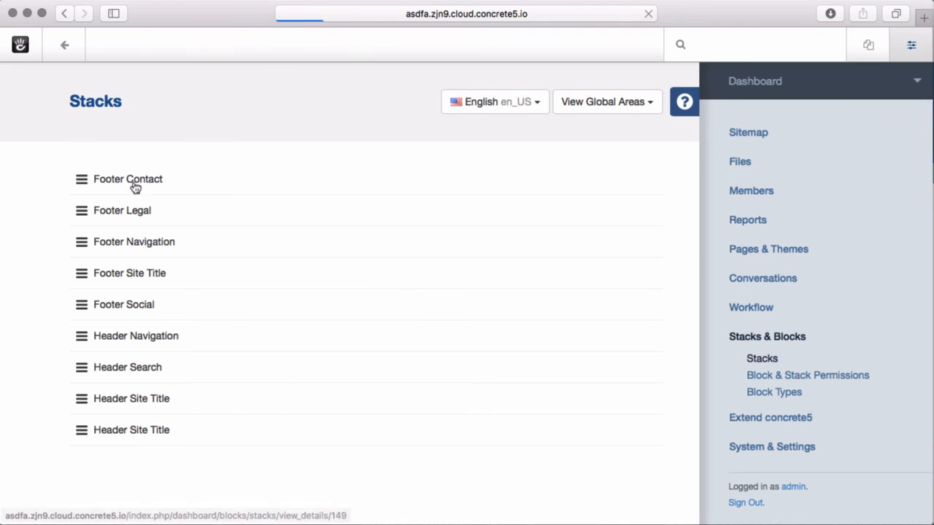
Step: List the Spanish global areas, inspect the Header Navigation area's contents and return to the list
left_click(521, 110)
left_click(509, 146)
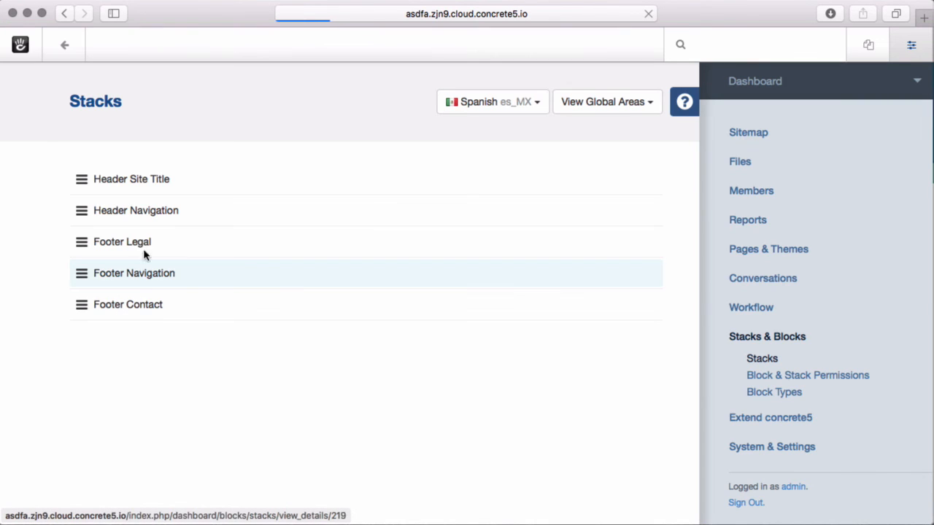
left_click(140, 285)
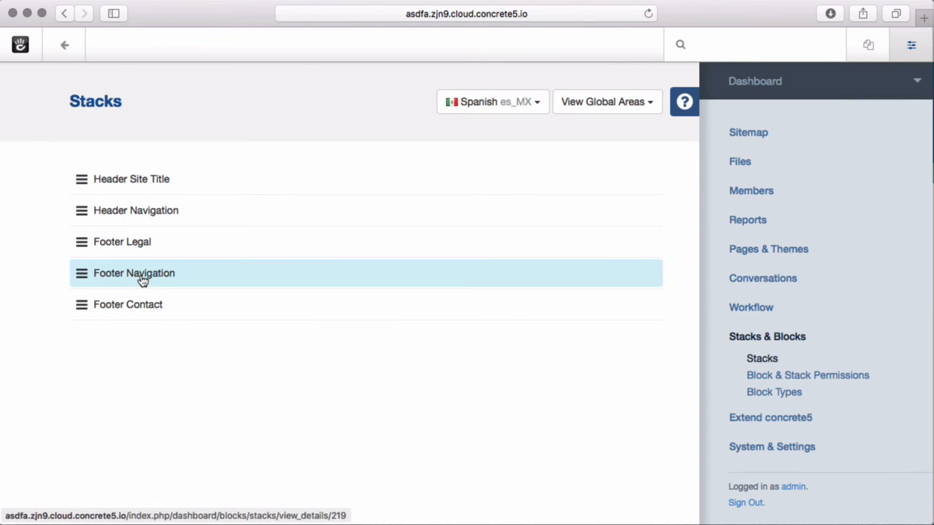
left_click(147, 215)
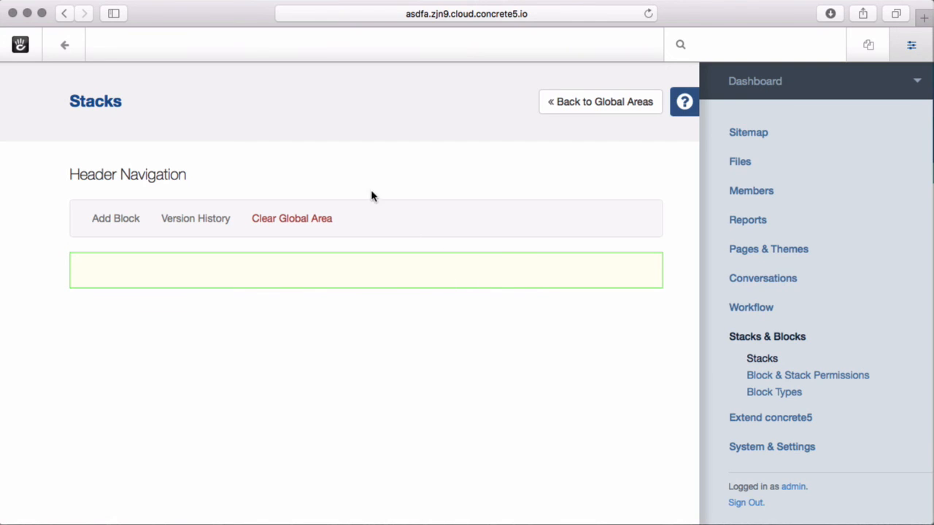
left_click(586, 101)
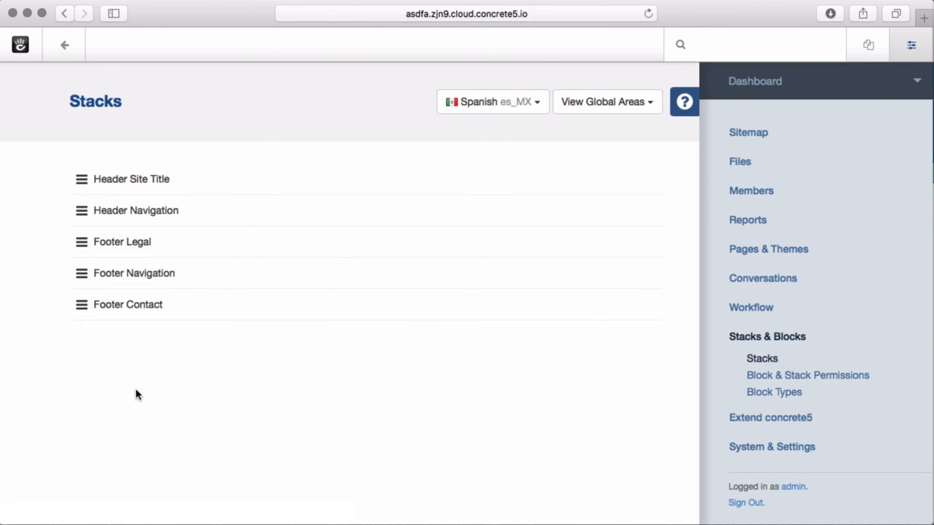
Step: Return to the English home page and set its header Auto-Nav block to begin at the second level
left_click(71, 51)
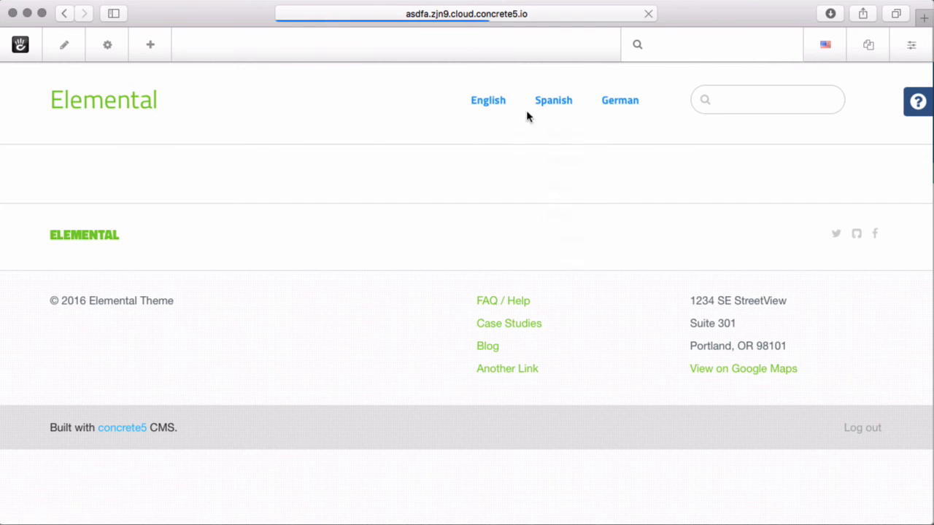
left_click(71, 57)
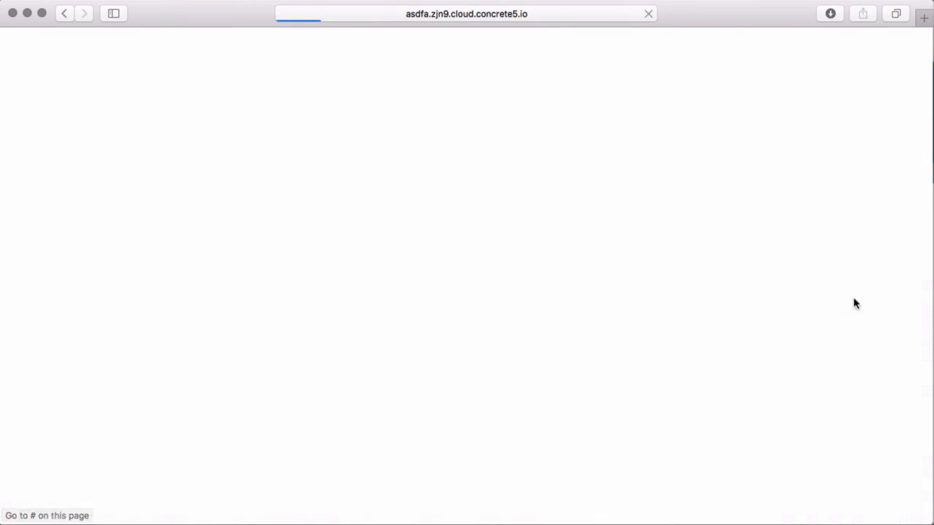
left_click(557, 103)
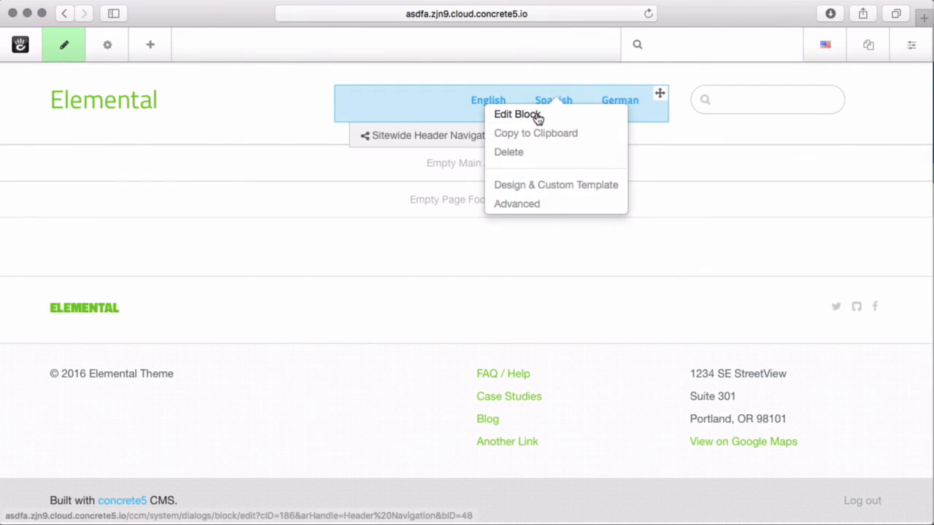
left_click(535, 117)
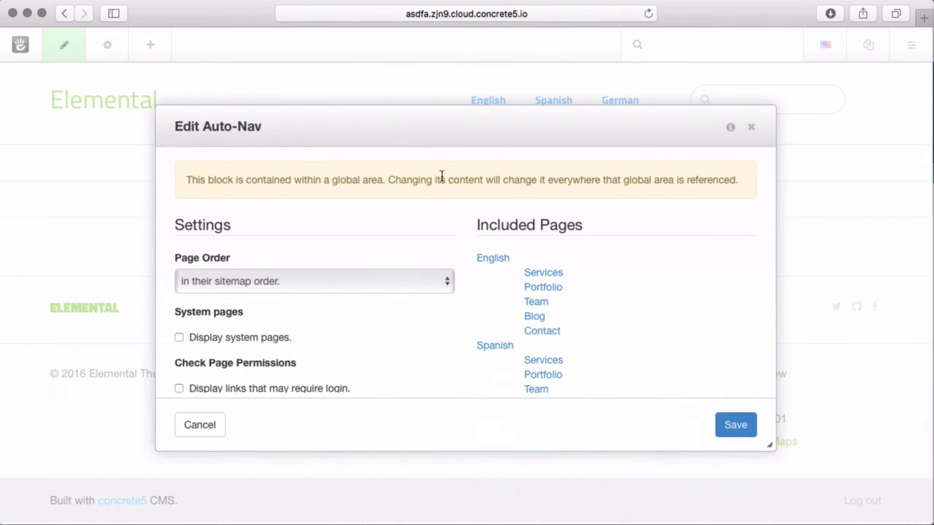
scroll(451, 325, "down", 5)
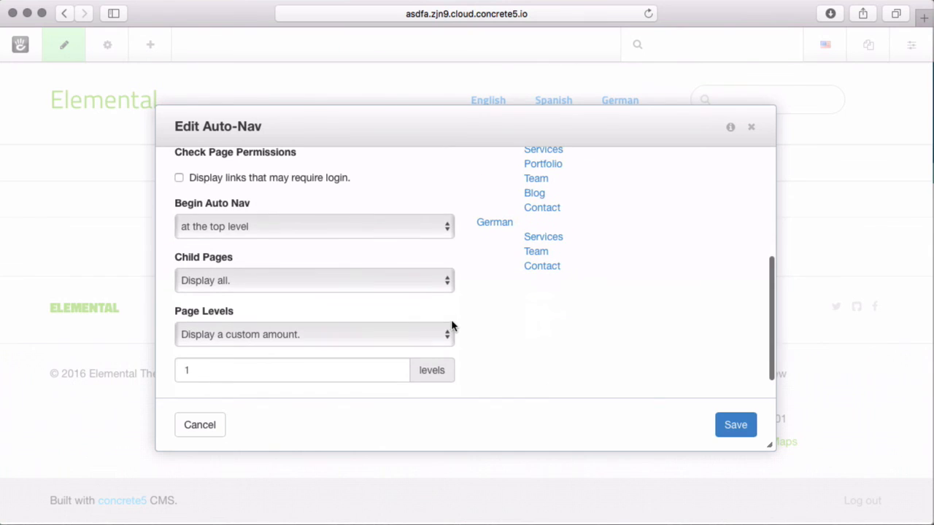
left_click(284, 226)
left_click(284, 248)
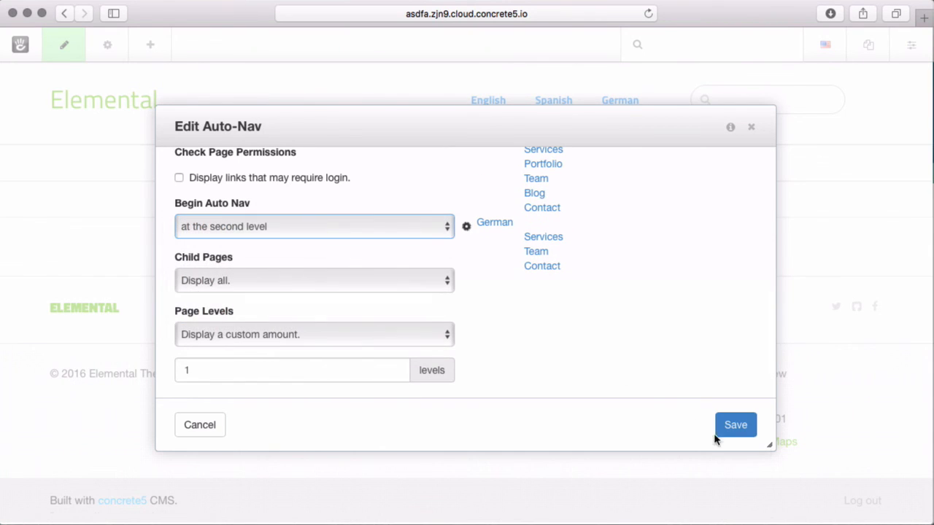
left_click(737, 425)
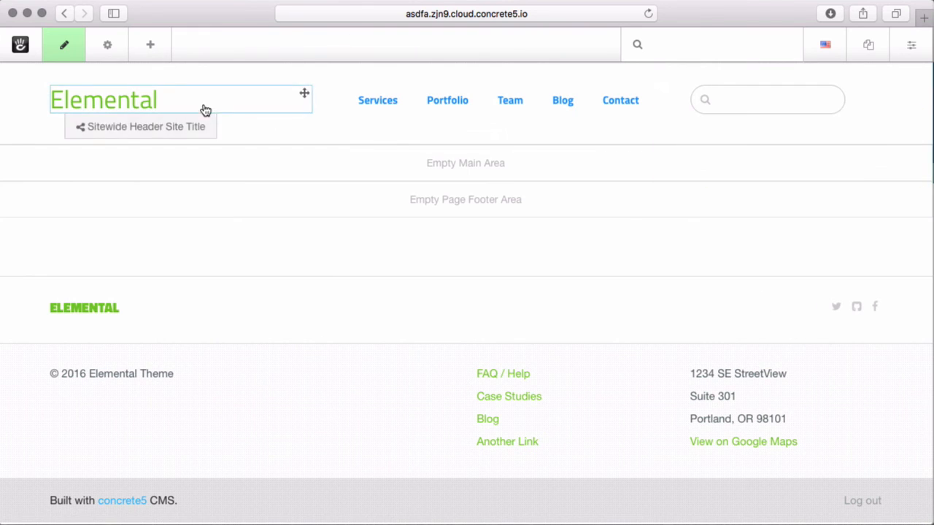
Step: Add a Switch Language block labelled "Choose Language" to the header search area and publish the changes
left_click(155, 58)
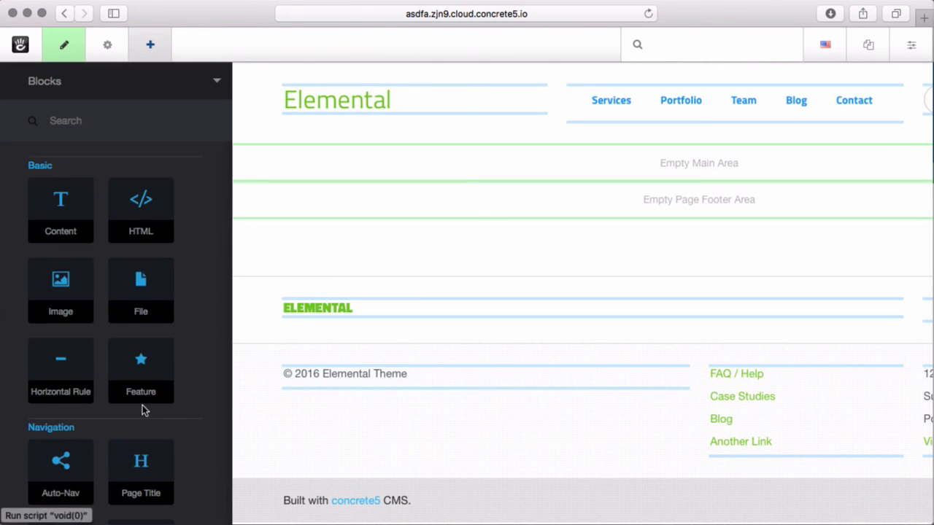
scroll(143, 405, "down", 5)
scroll(142, 406, "down", 3)
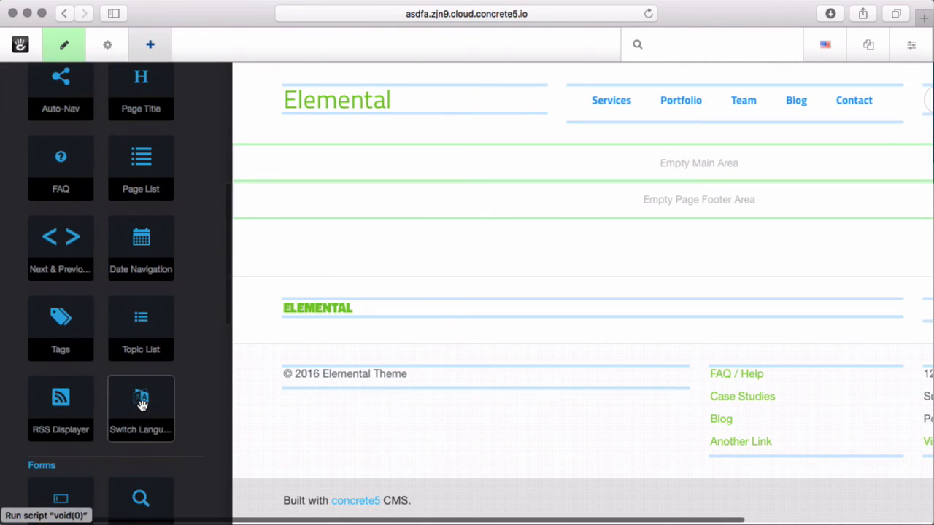
left_click_drag(141, 407, 810, 131)
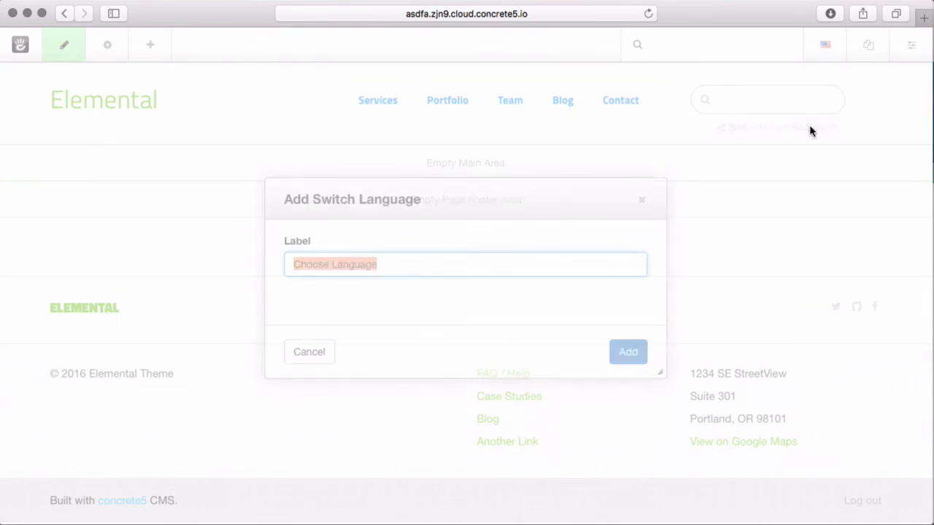
left_click(644, 357)
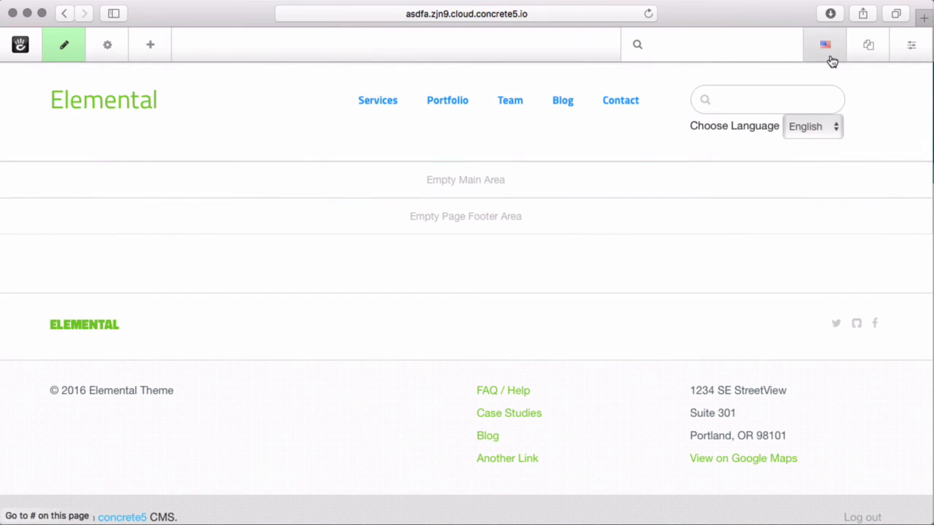
left_click(54, 57)
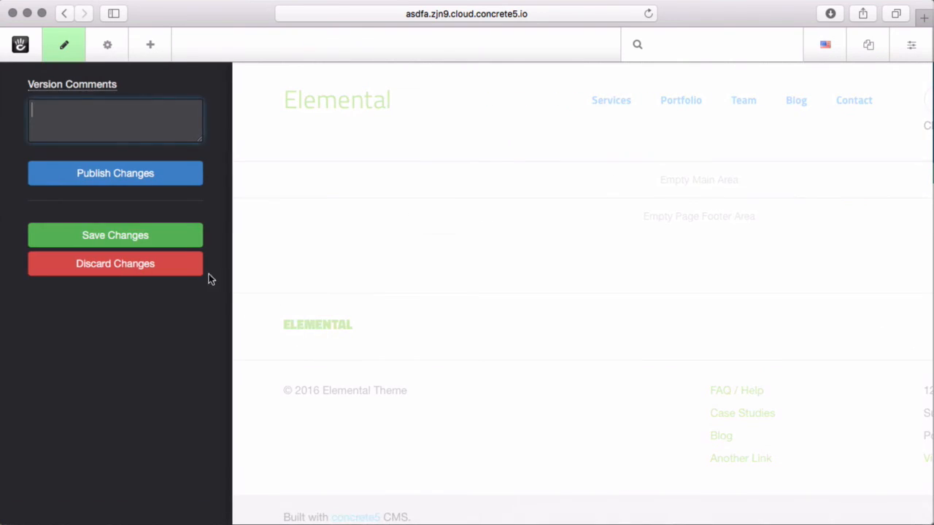
left_click(129, 181)
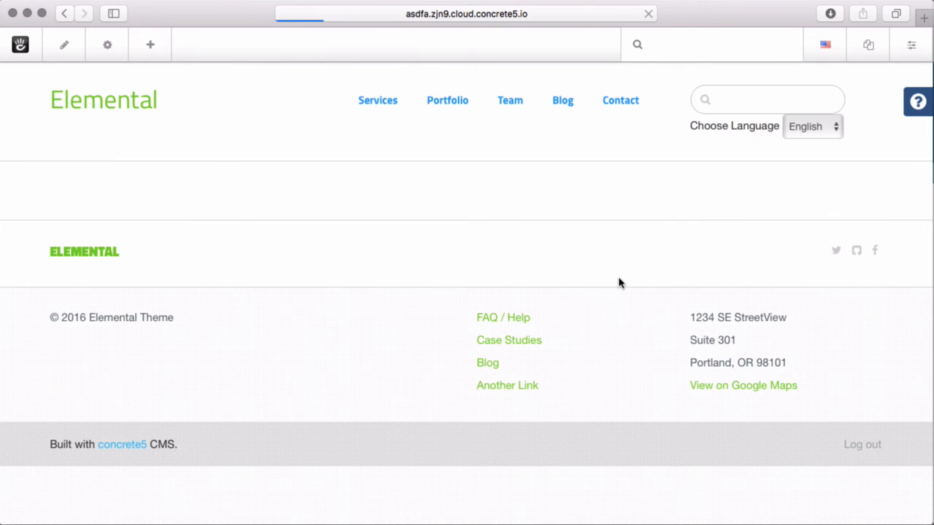
Step: Switch the site to Spanish with the header language selector and try to bring up the dashboard from there
left_click(833, 124)
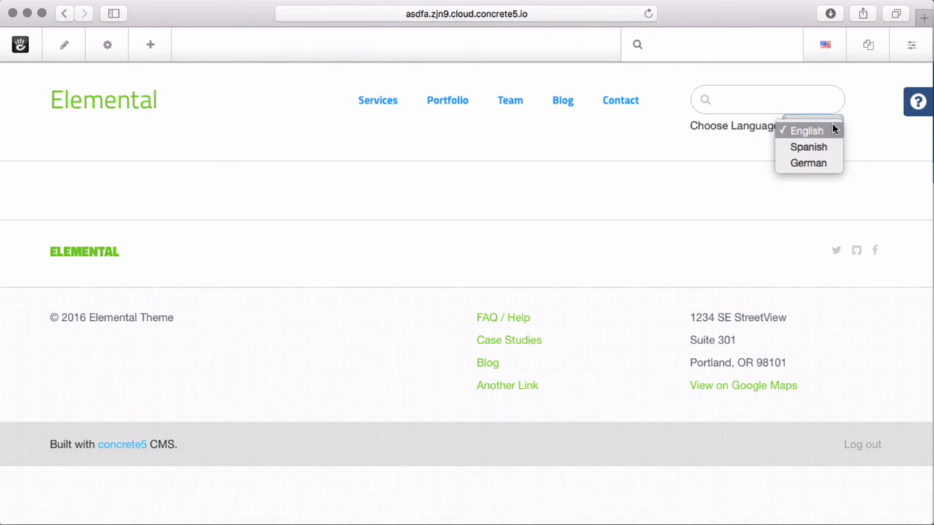
left_click(808, 148)
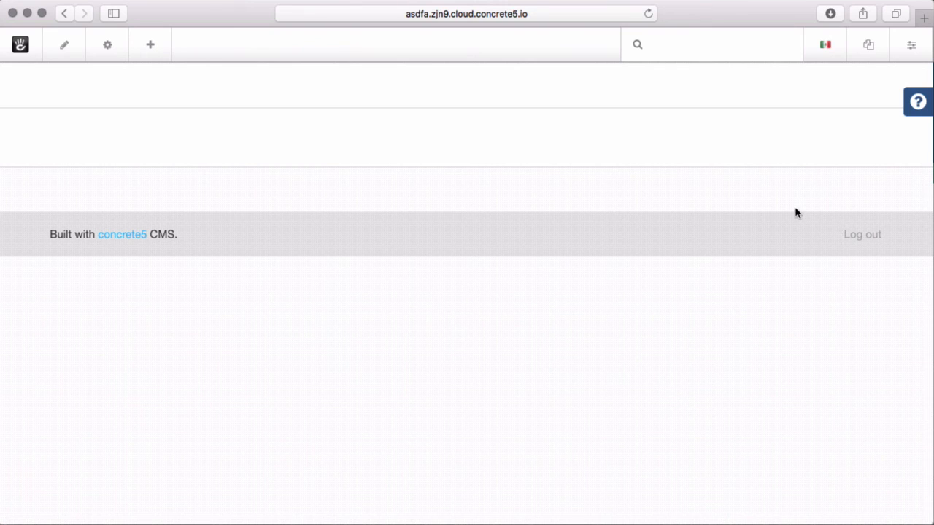
left_click(915, 46)
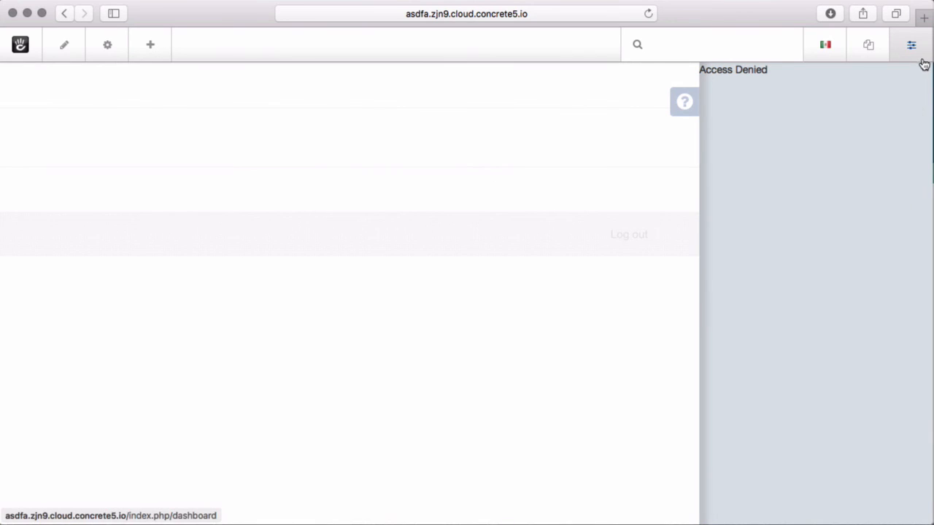
left_click(922, 56)
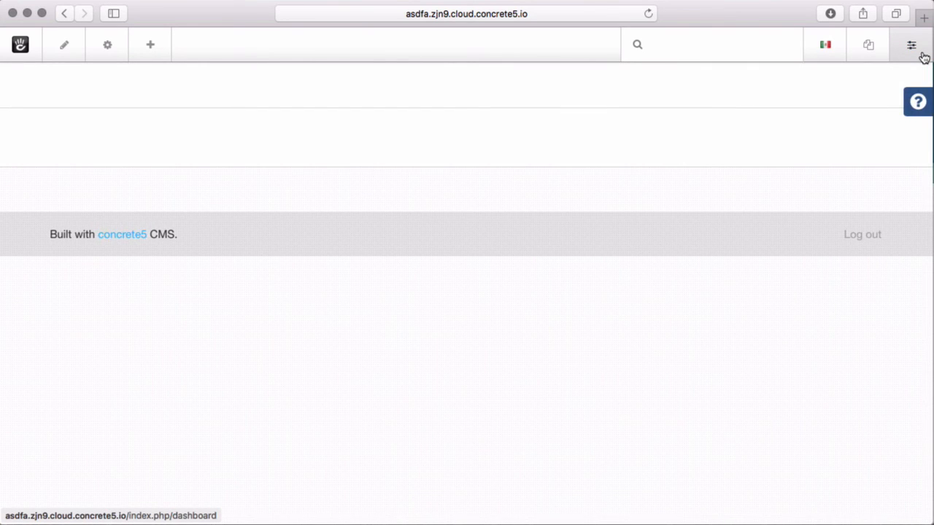